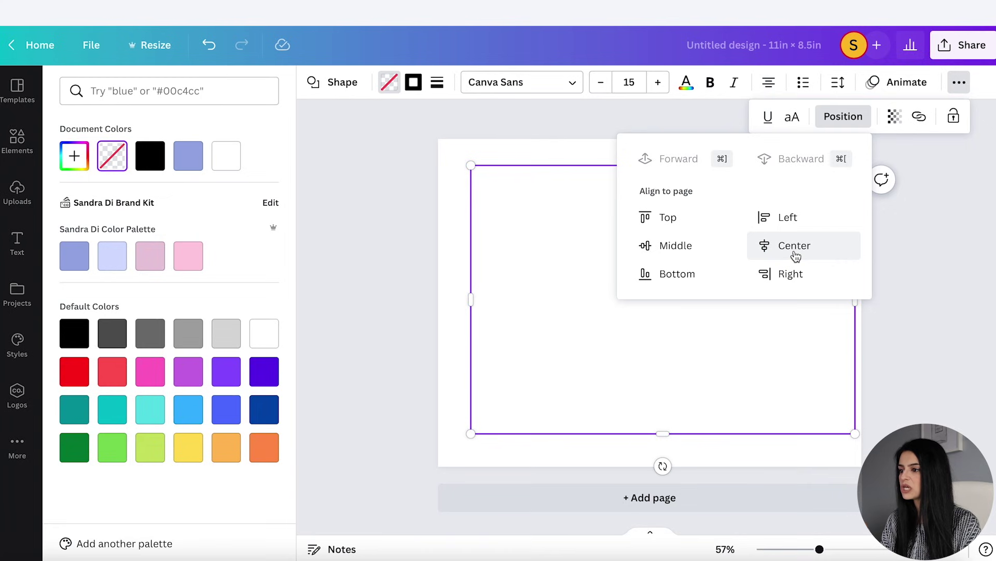
Step: Align the border rectangle to the vertical middle of the 11in × 8.5in page and lock it in place
left_click(673, 251)
left_click(940, 331)
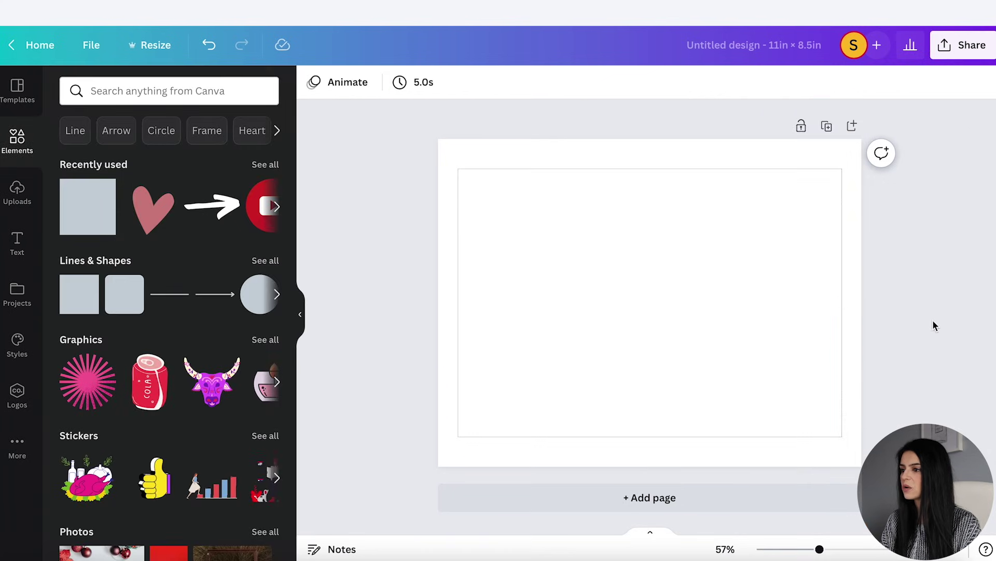
left_click(798, 306)
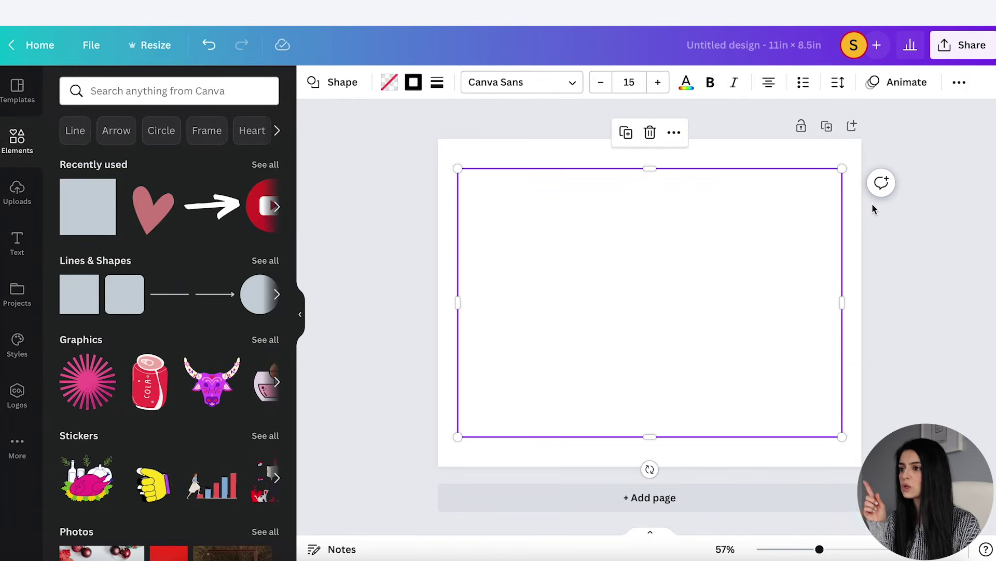
left_click(960, 83)
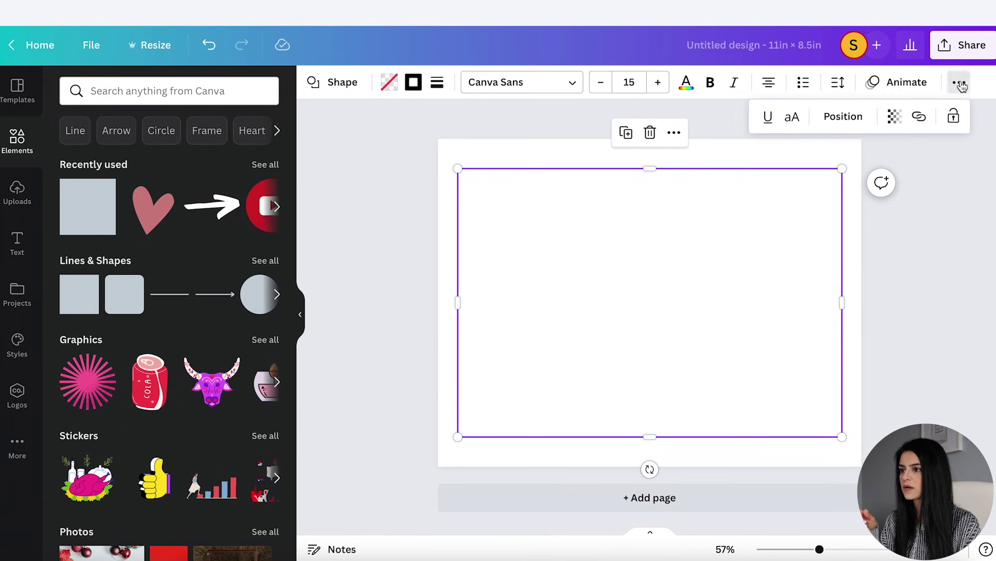
left_click(954, 118)
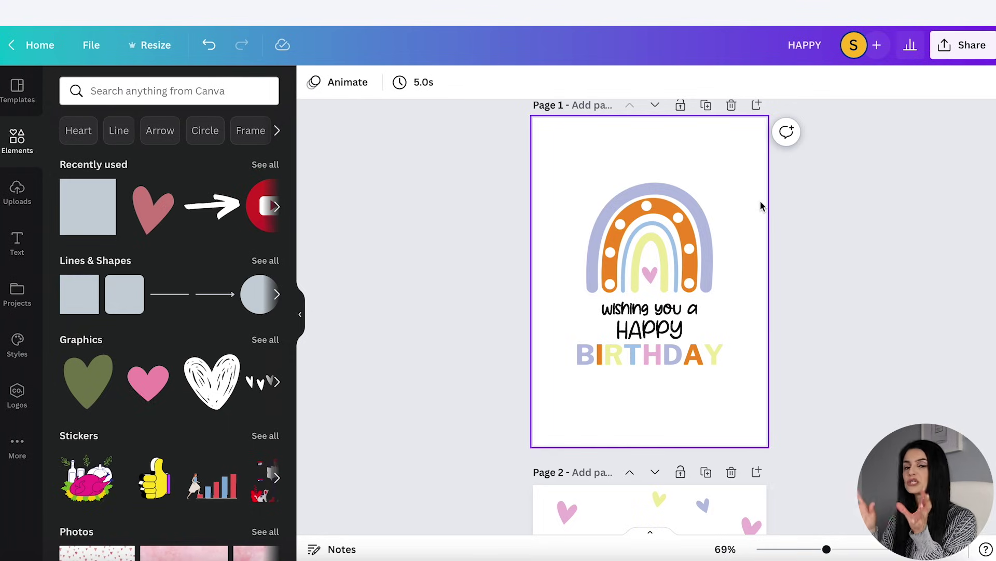
Step: Add a square to page 1 of the HAPPY design, stretch it to cover the whole page, and send it behind the artwork
left_click(696, 138)
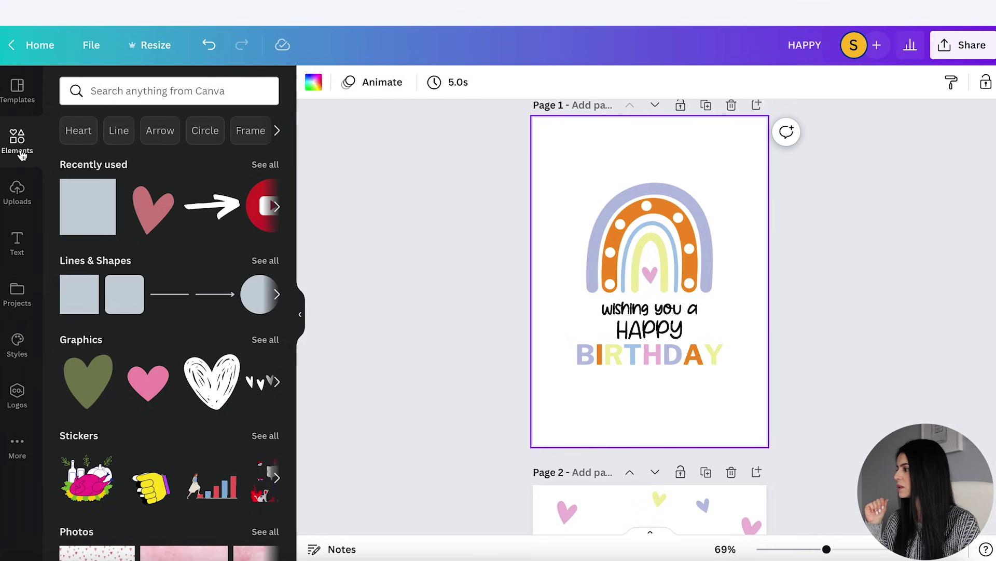
left_click(79, 215)
left_click_drag(647, 248, 649, 120)
left_click_drag(616, 215, 534, 221)
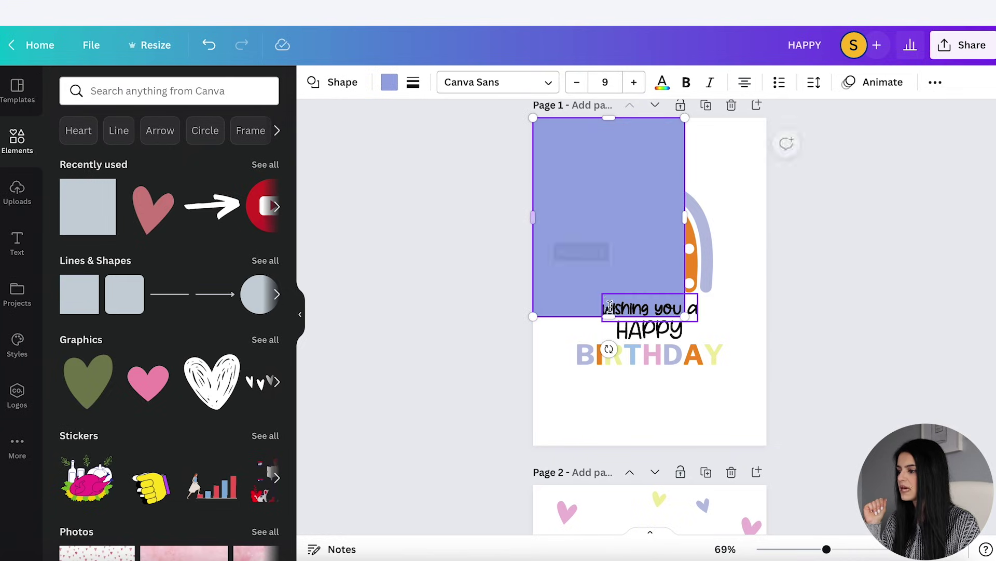
left_click_drag(609, 316, 629, 447)
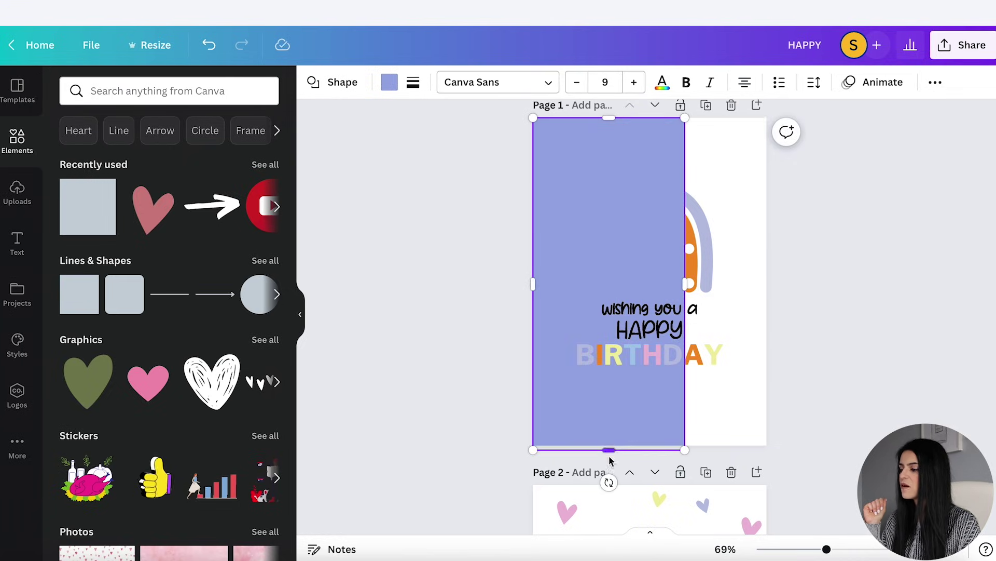
left_click_drag(685, 282, 767, 283)
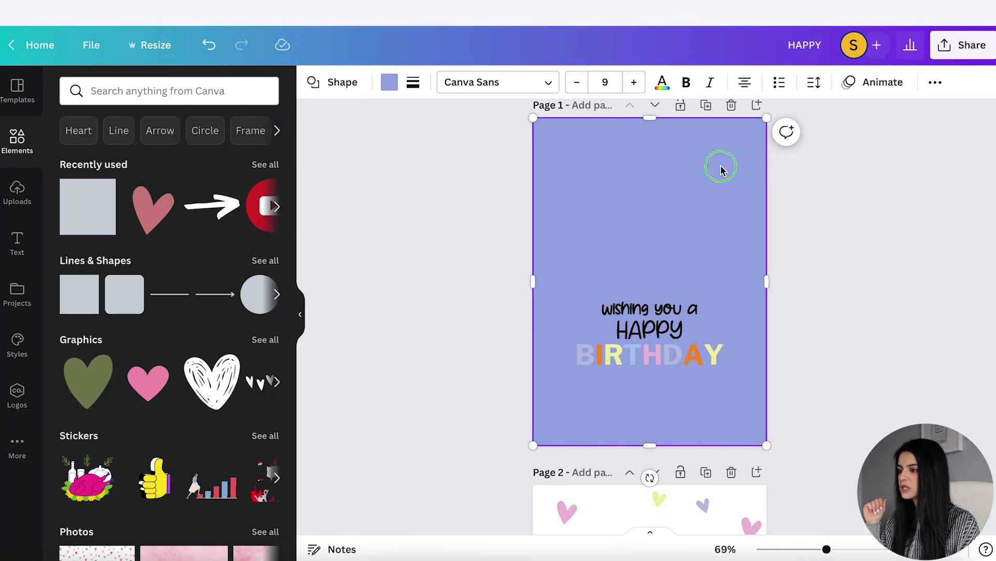
right_click(719, 167)
left_click(786, 377)
Step: Copy all of page 1's artwork into the 11in × 8.5in design and fit it into the right half of the border frame
left_click_drag(841, 402, 534, 182)
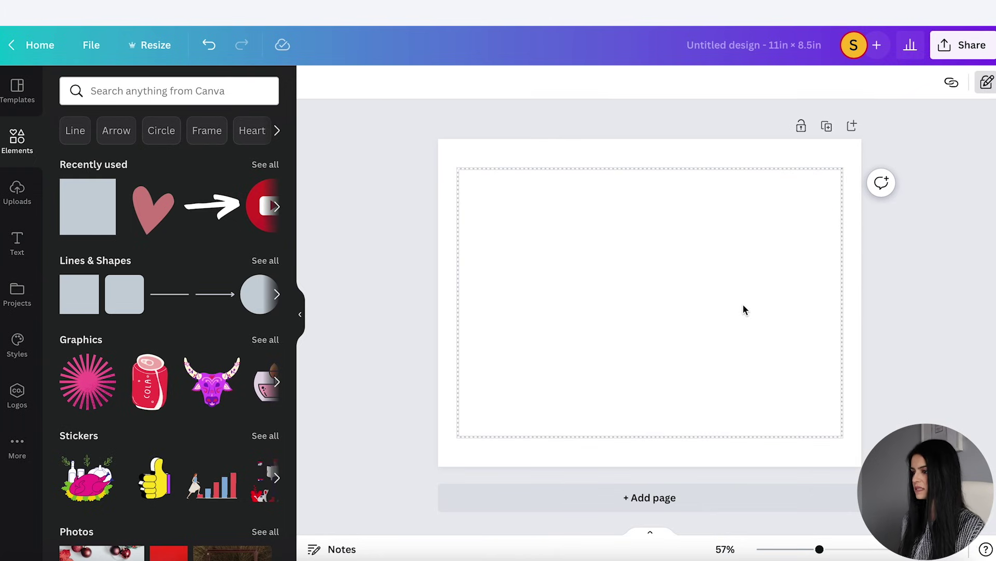
key("ctrl+v")
left_click_drag(667, 240, 724, 251)
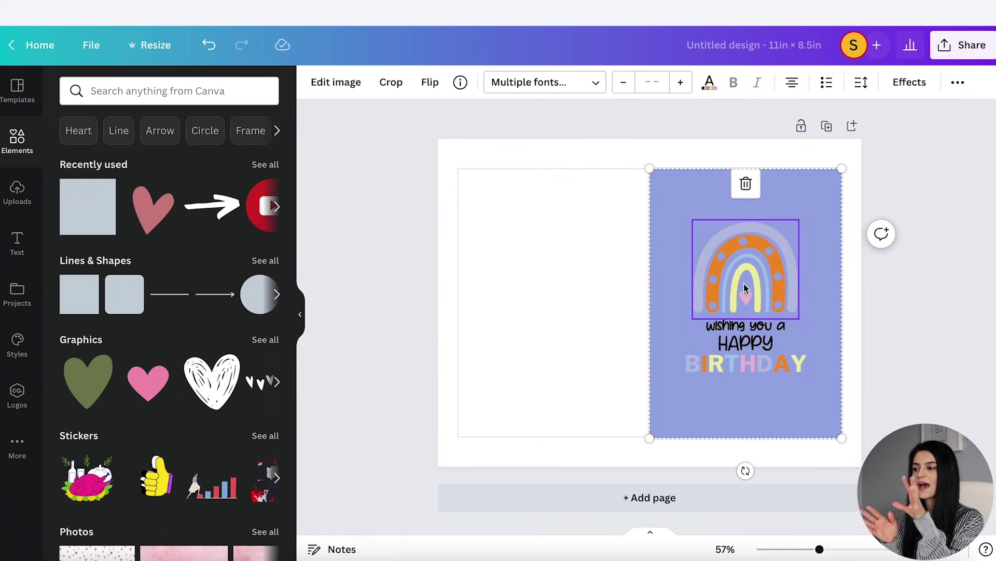
left_click(915, 313)
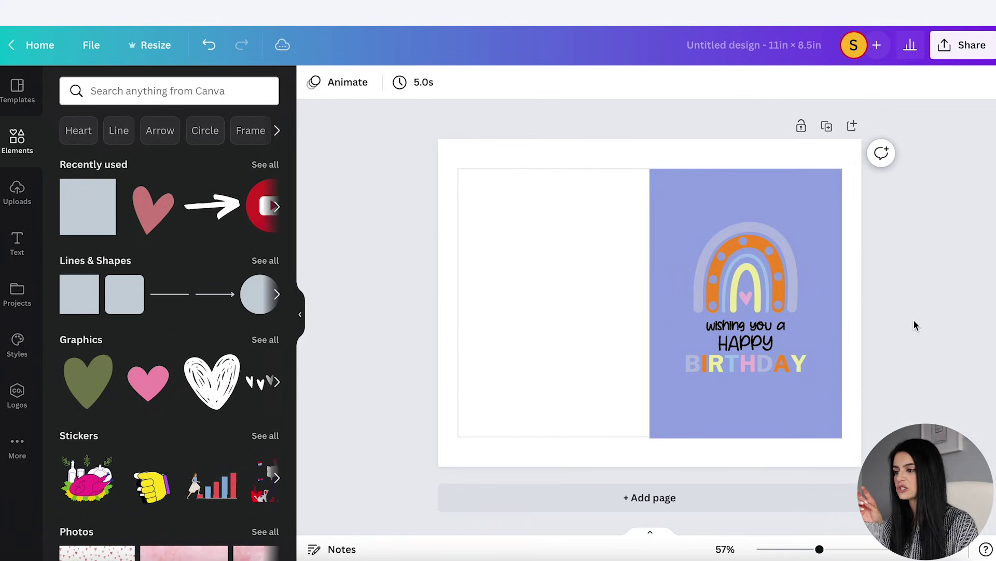
Step: Delete the blue background rectangle behind the pasted rainbow birthday artwork
scroll(862, 217, "up", 1)
left_click(856, 216)
key("Delete")
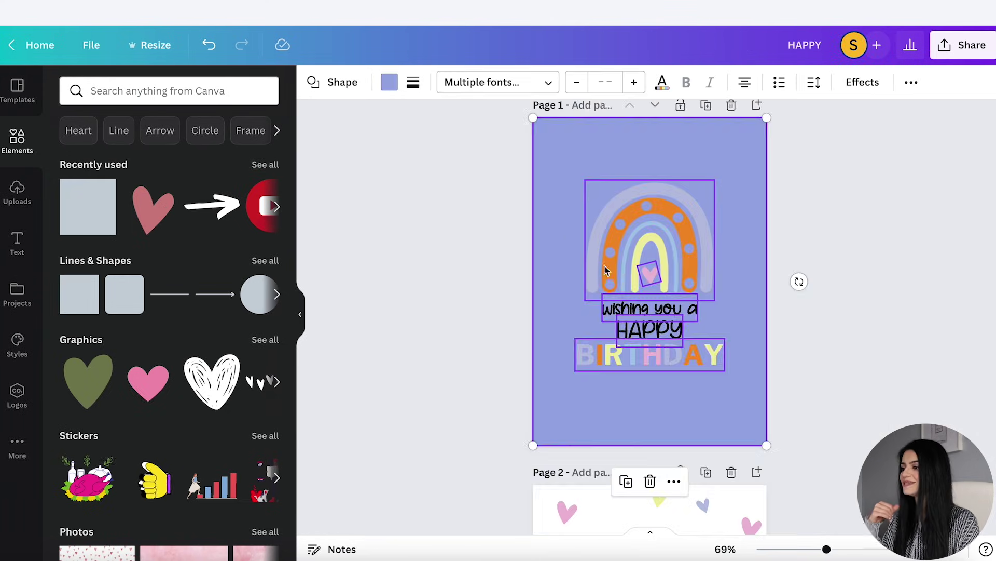
Step: Paste the full-page blue rectangle onto page 2 of the HAPPY design and send it behind the hearts artwork
scroll(620, 272, "down", 3)
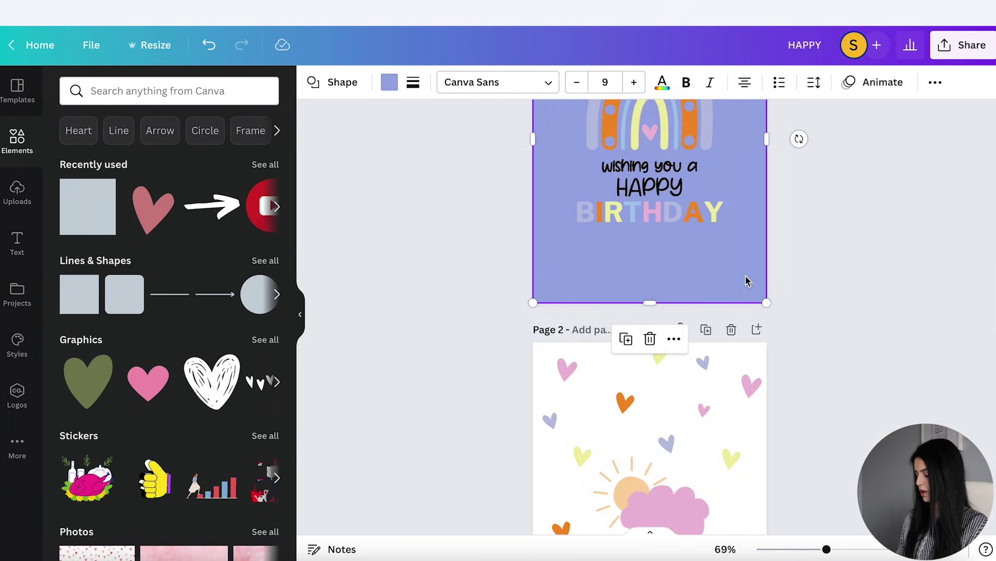
left_click(741, 358)
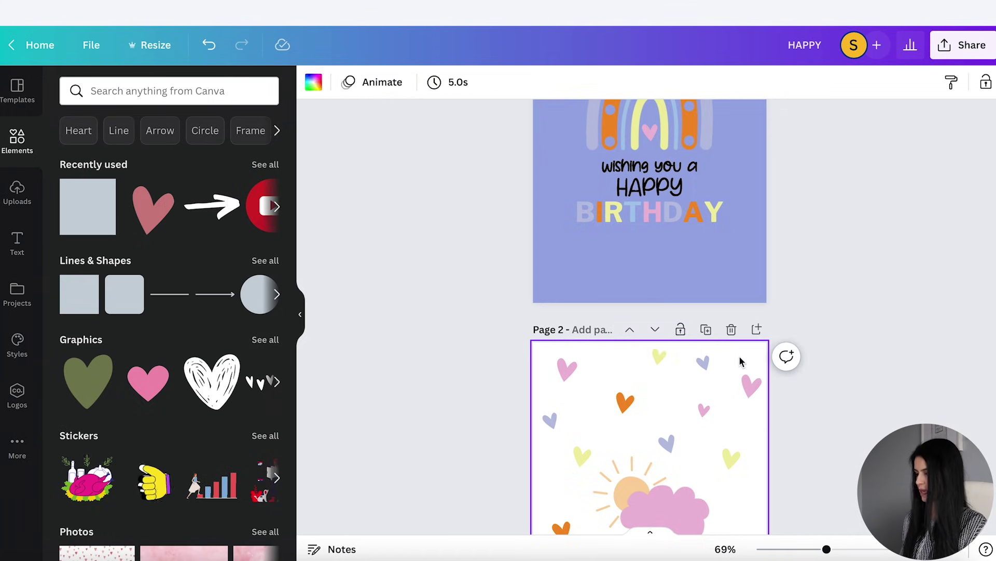
key("super+v")
right_click(698, 392)
left_click(711, 396)
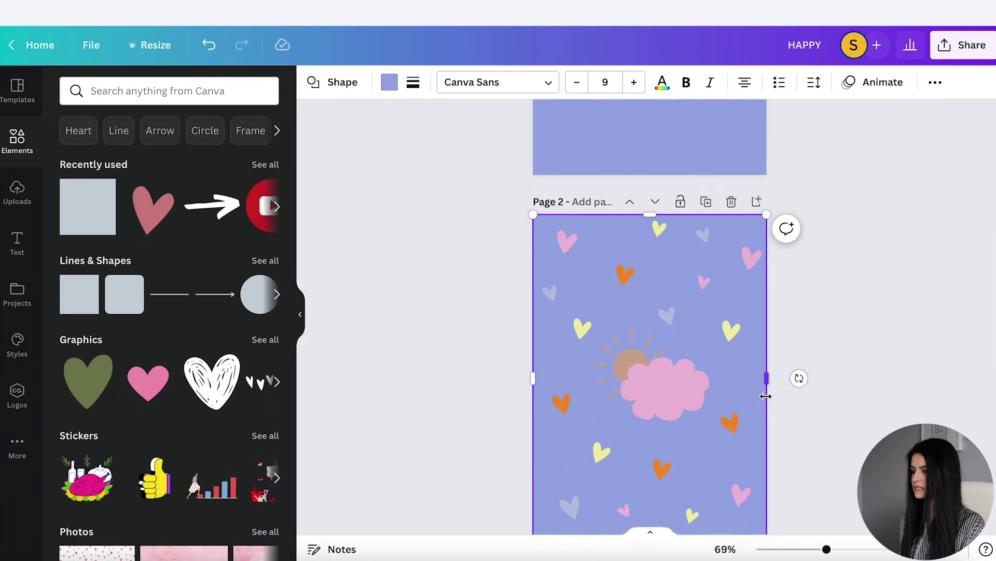
Step: Copy all of page 2's artwork into the 11in × 8.5in design and place it in the left half of the border frame
scroll(837, 506, "down", 1)
key("super+a")
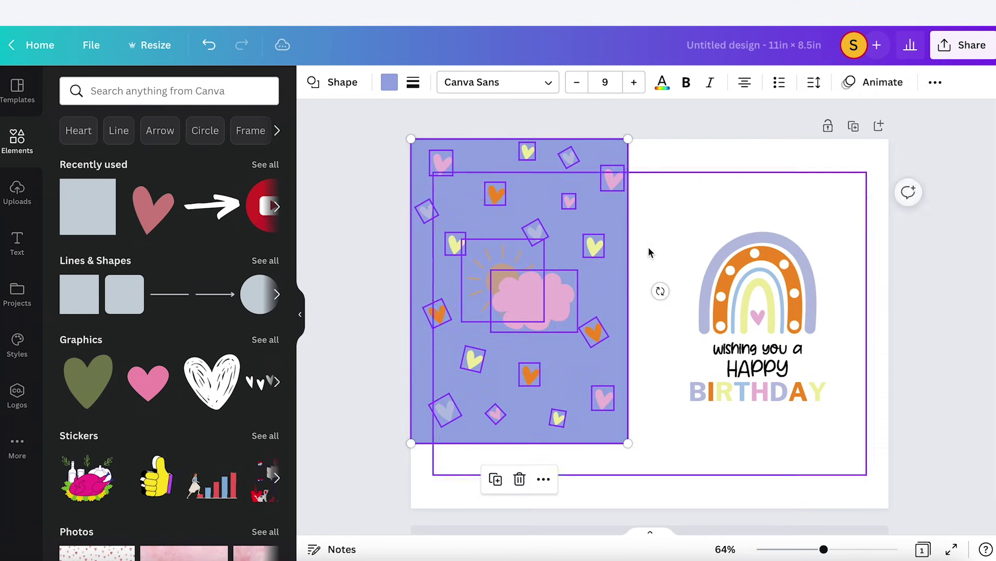
left_click_drag(462, 195, 488, 227)
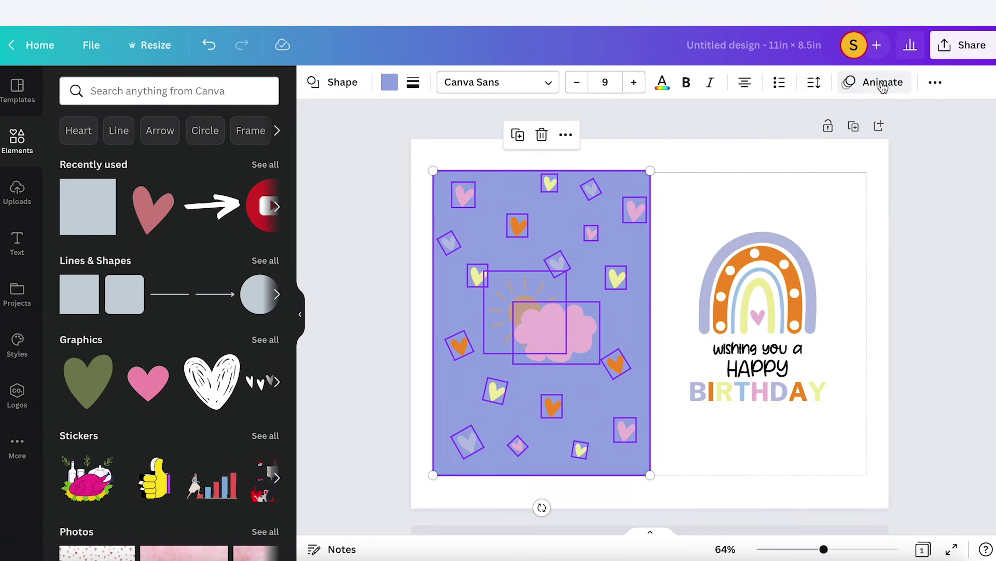
Step: Group the pasted hearts artwork with its background and align the group to the page's vertical middle
key("super+g")
left_click(834, 82)
left_click(718, 126)
left_click(525, 245)
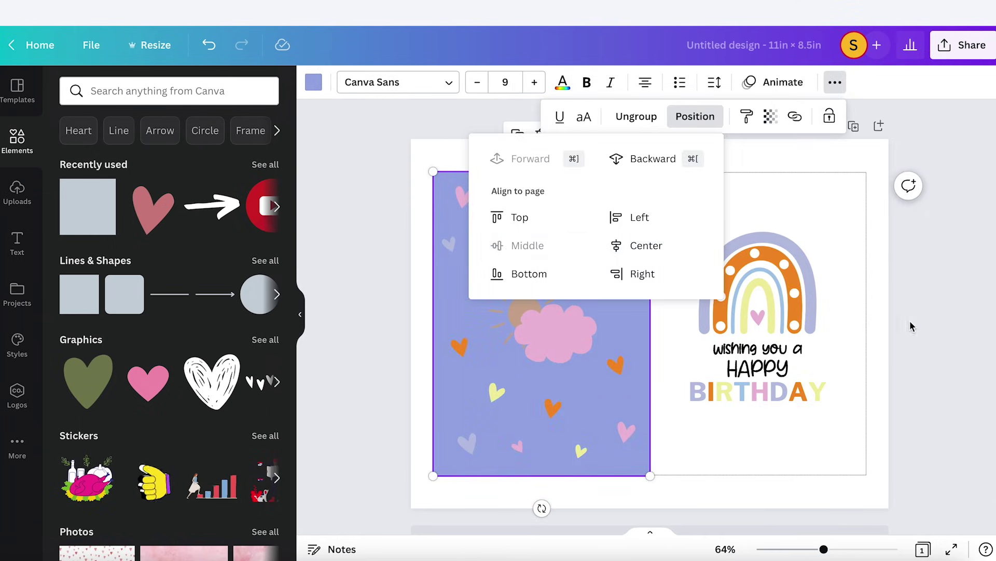
key("Escape")
Step: Delete the blue background rectangle behind the pasted hearts, sun and cloud artwork
scroll(813, 530, "up", 5)
scroll(528, 275, "left", 7)
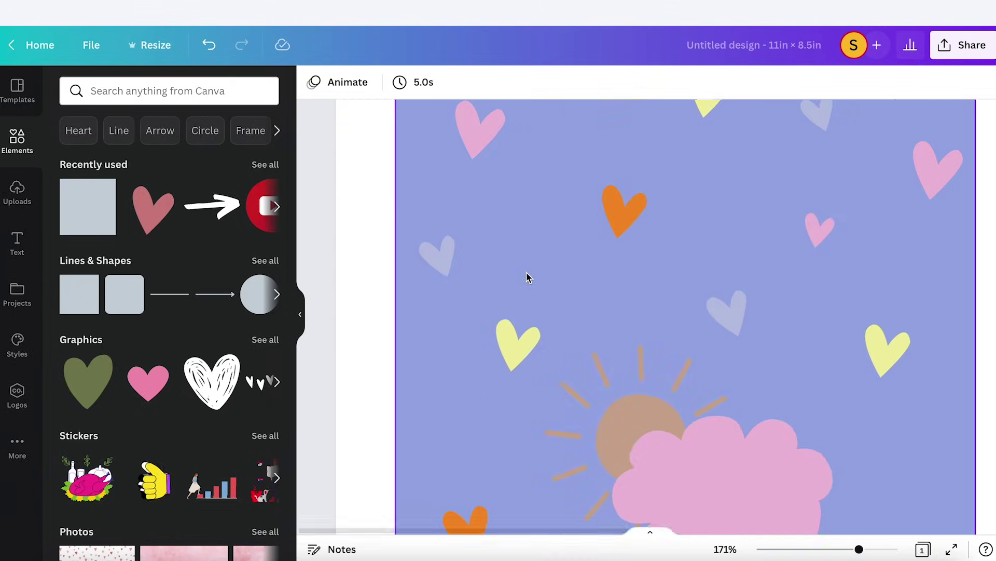
scroll(528, 276, "up", 3)
left_click(514, 229)
key("Delete")
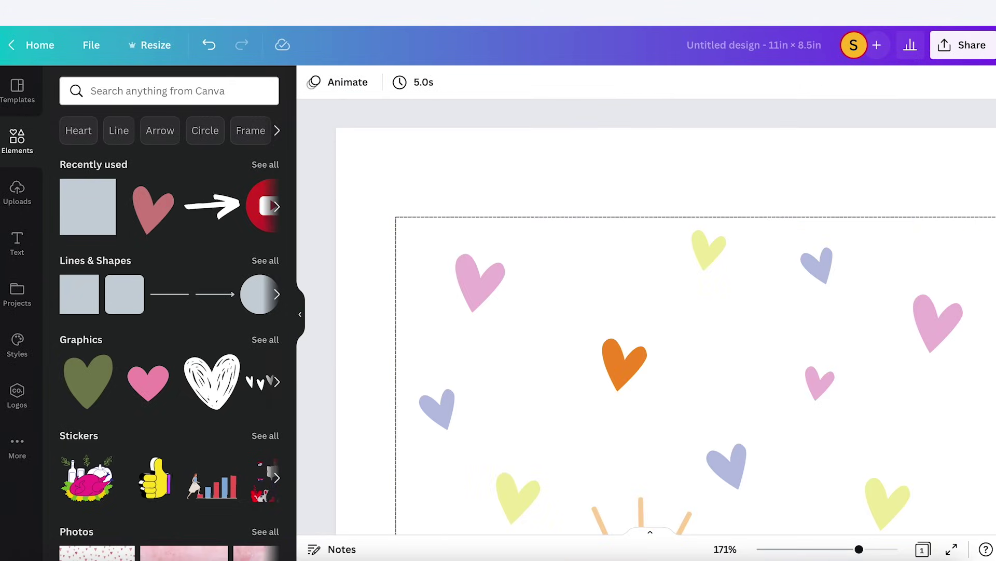
left_click_drag(827, 553, 822, 548)
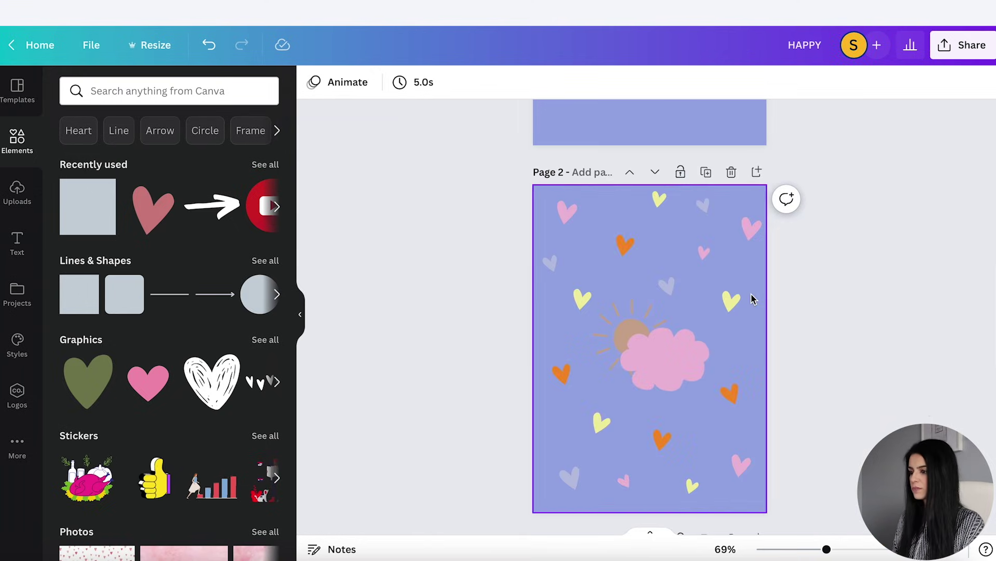
Step: Delete the blue background rectangles from pages 2 and 1 of the HAPPY design
left_click(751, 294)
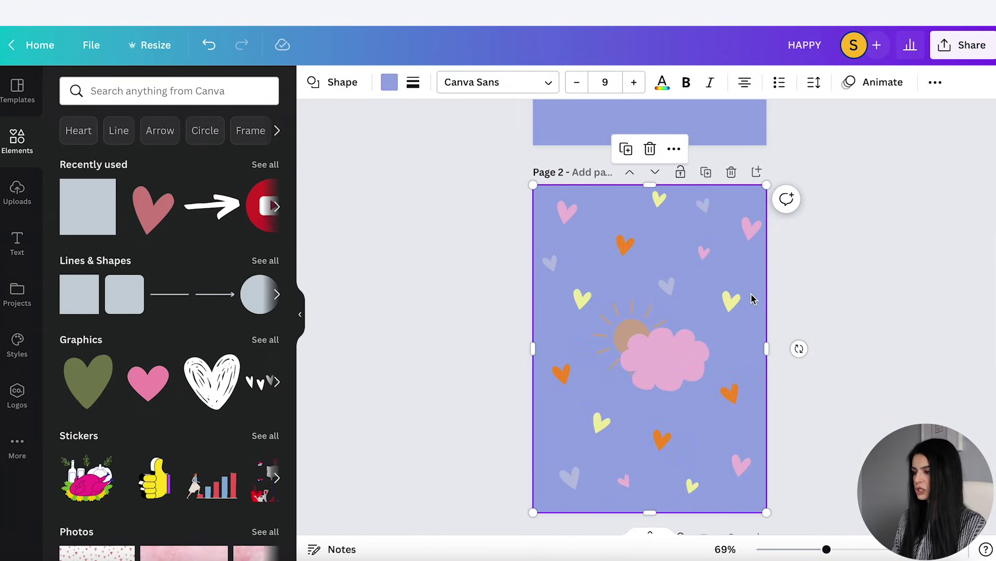
key("Delete")
scroll(752, 294, "up", 3)
left_click(758, 256)
key("Delete")
scroll(759, 256, "up", 2)
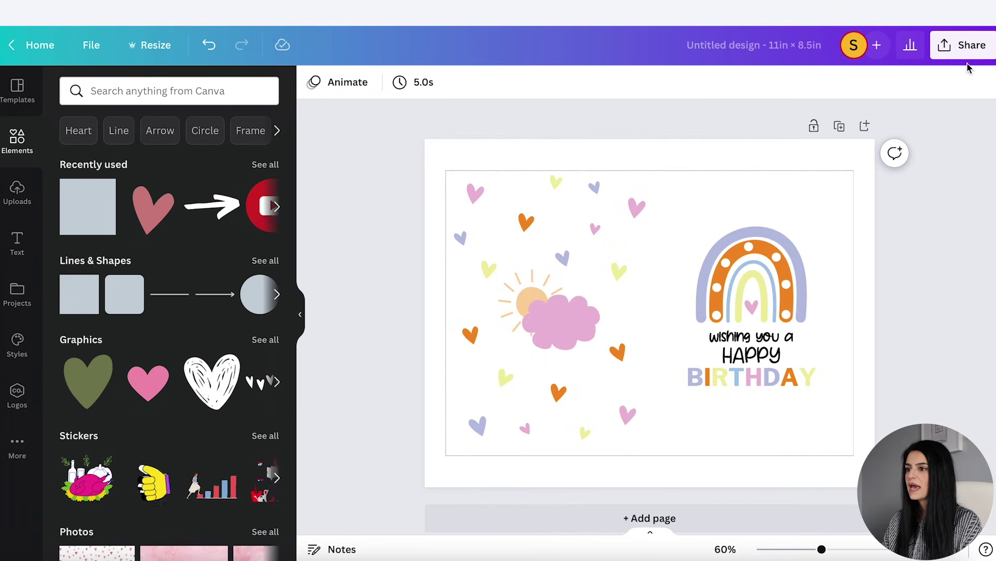
Step: Download the 11in × 8.5in card layout as a flattened PDF Print file with the CMYK color profile
left_click(969, 47)
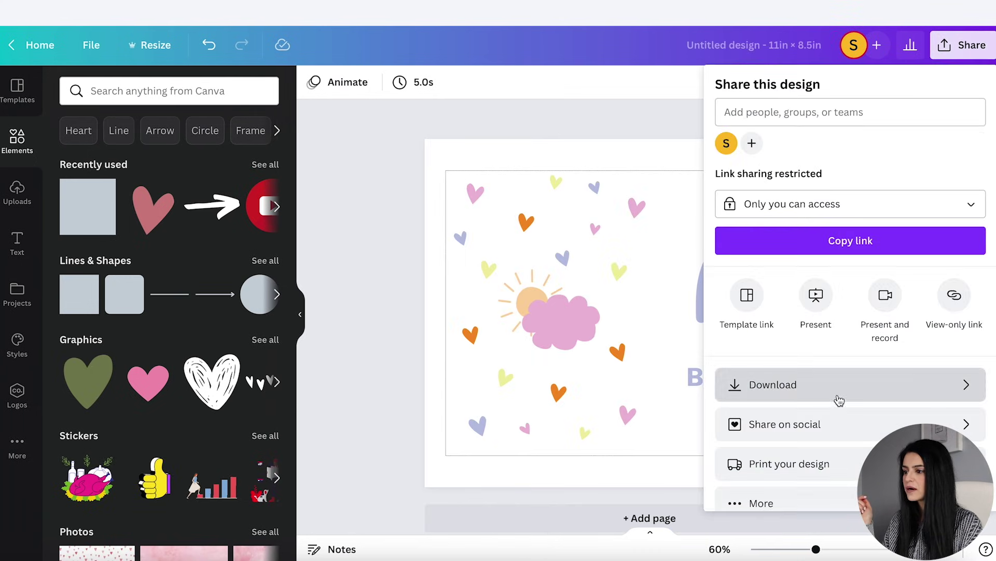
left_click(901, 395)
left_click(804, 152)
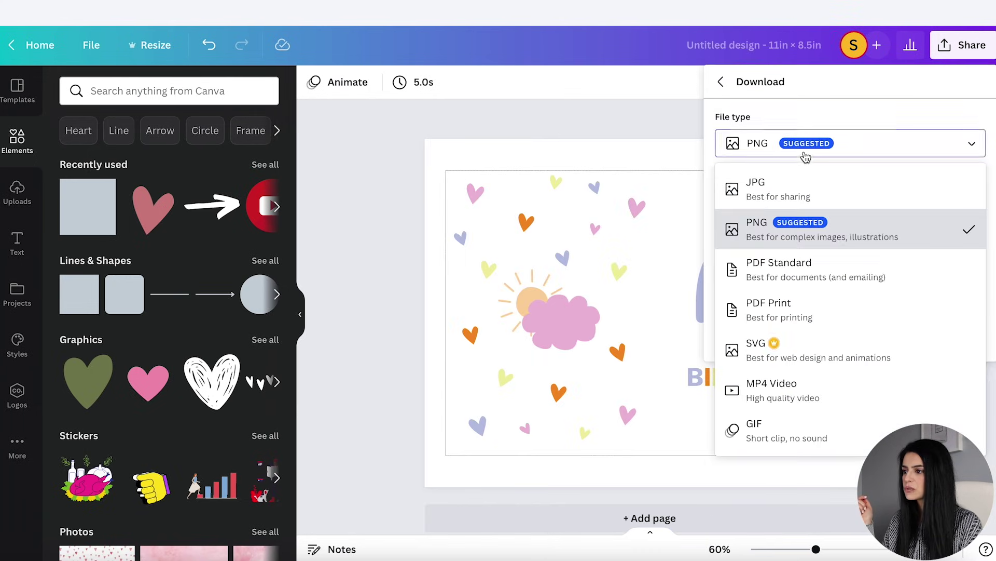
left_click(800, 323)
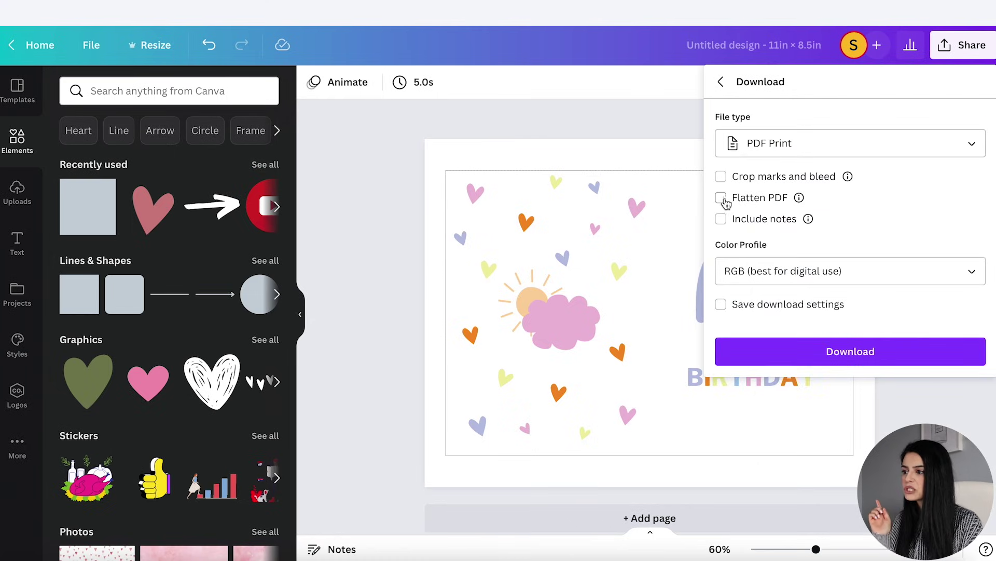
mouse_move(800, 198)
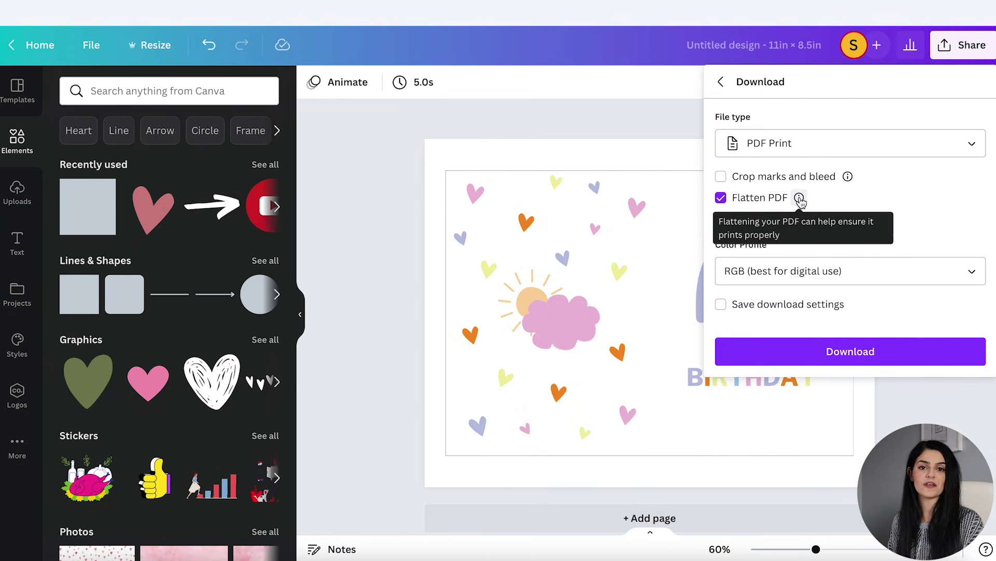
left_click(970, 271)
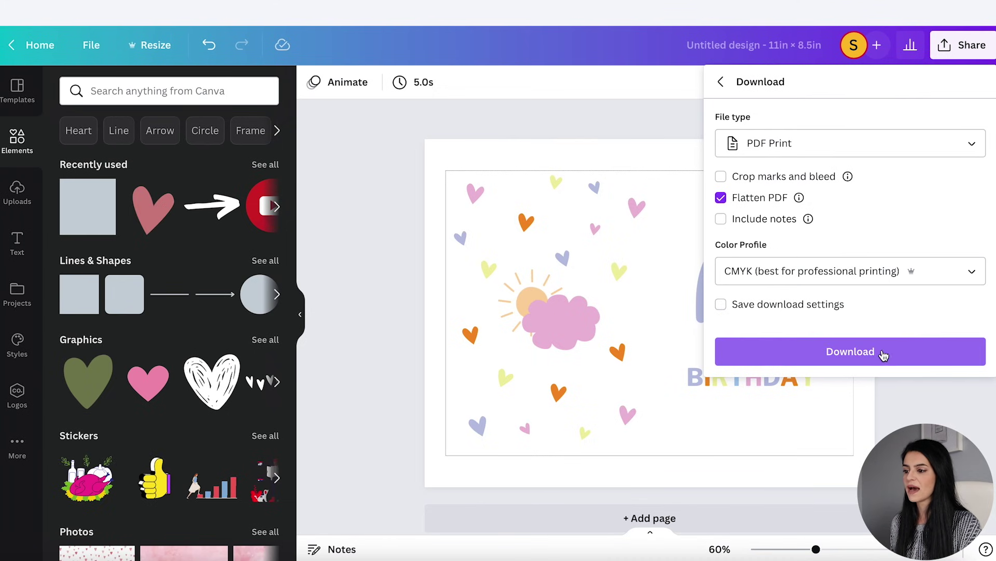
left_click(857, 353)
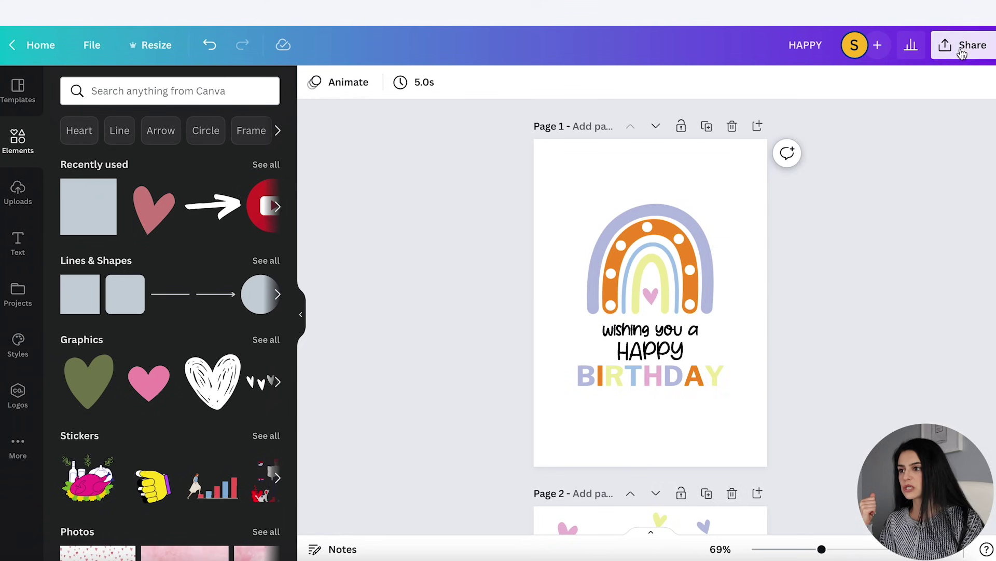
Step: Download only page 1 of the HAPPY design as a JPG at size 1 and quality 80
left_click(962, 49)
left_click(832, 390)
left_click(799, 147)
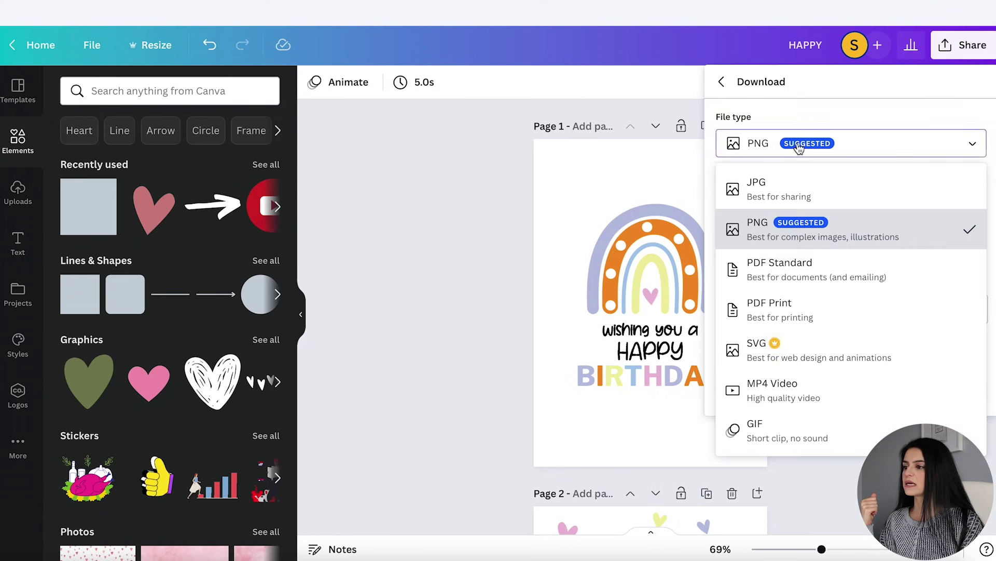
left_click(795, 199)
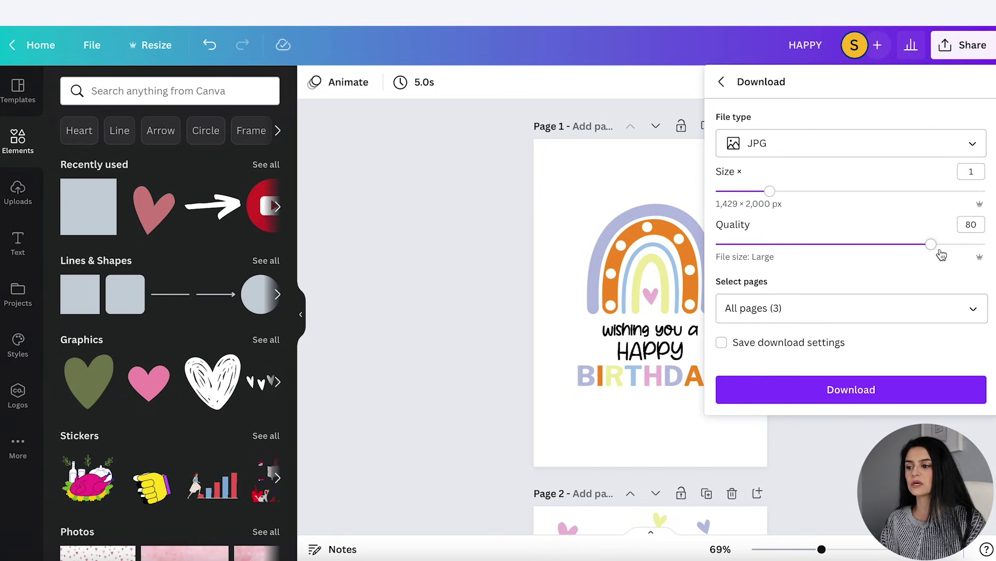
left_click(974, 310)
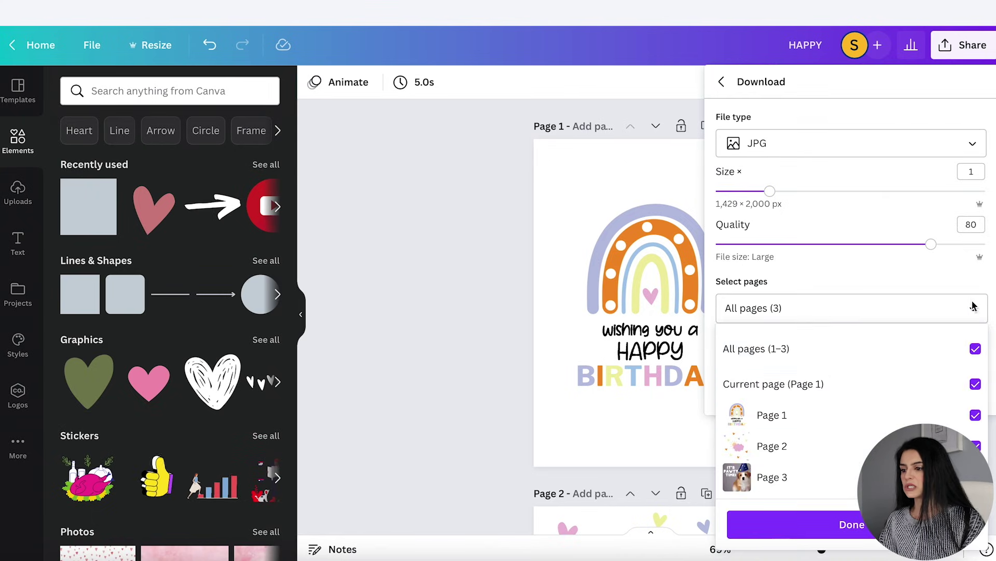
left_click(975, 415)
left_click(974, 415)
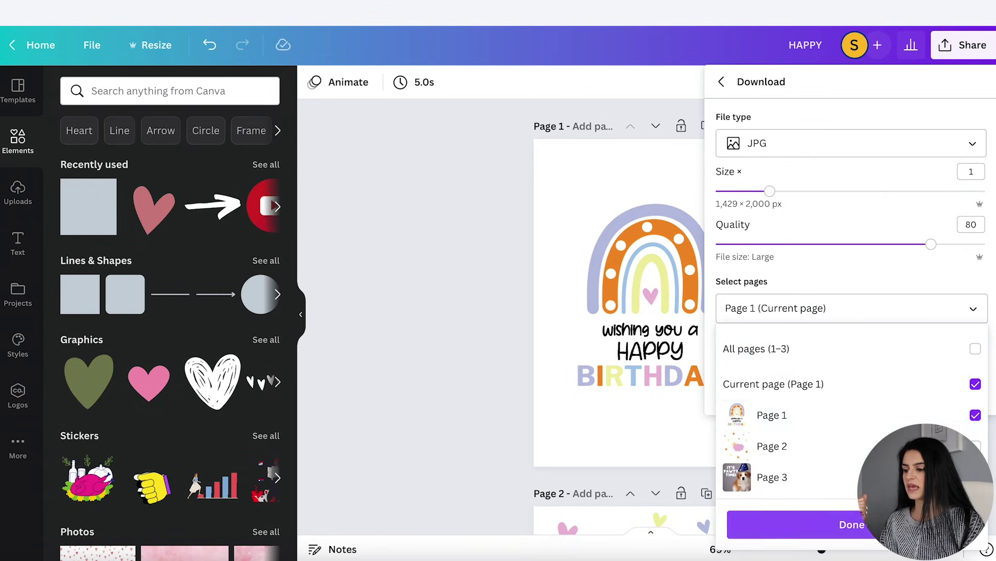
left_click(851, 524)
left_click(865, 386)
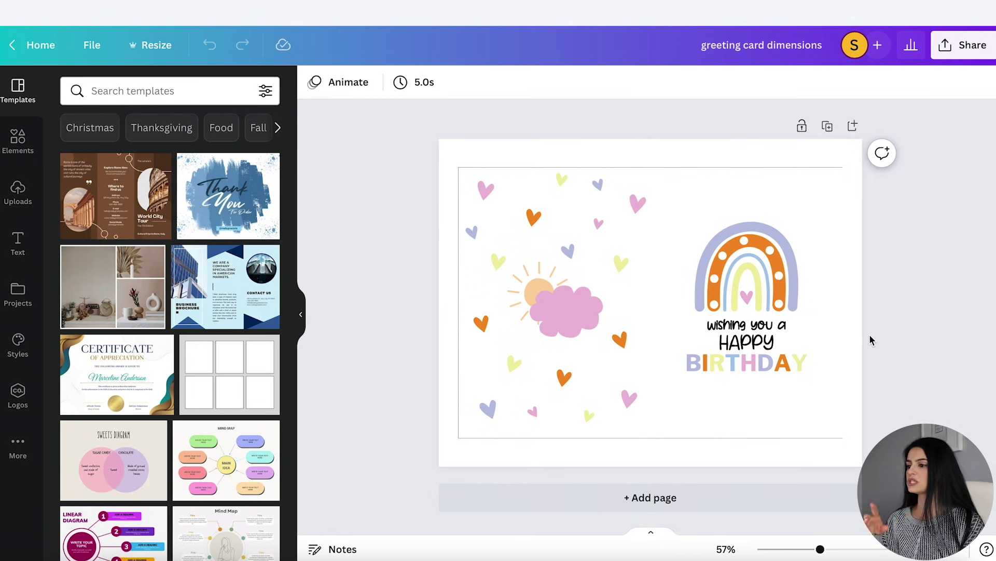
Step: Create a new custom-size design measuring 2500 × 2000 px
left_click(968, 45)
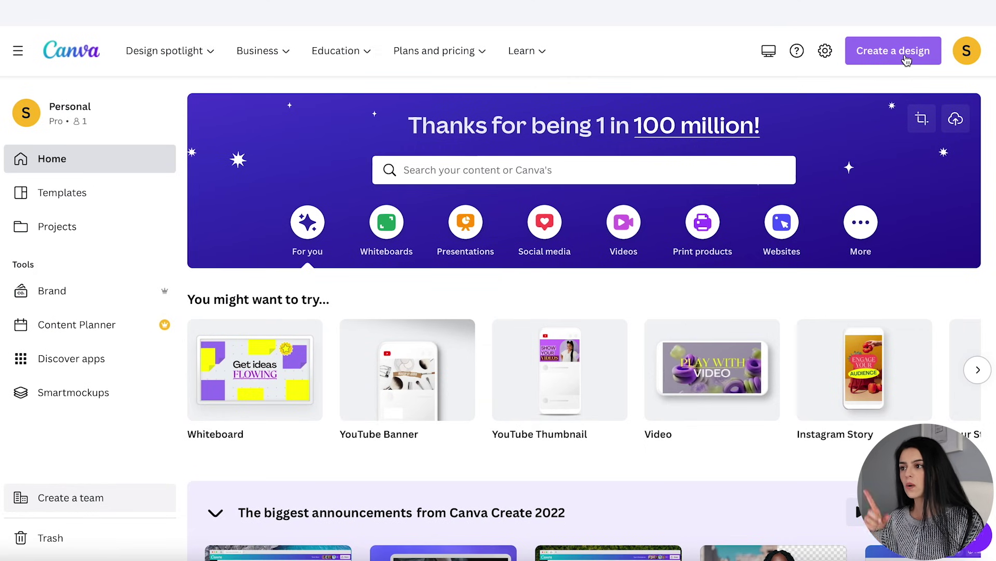
left_click(910, 52)
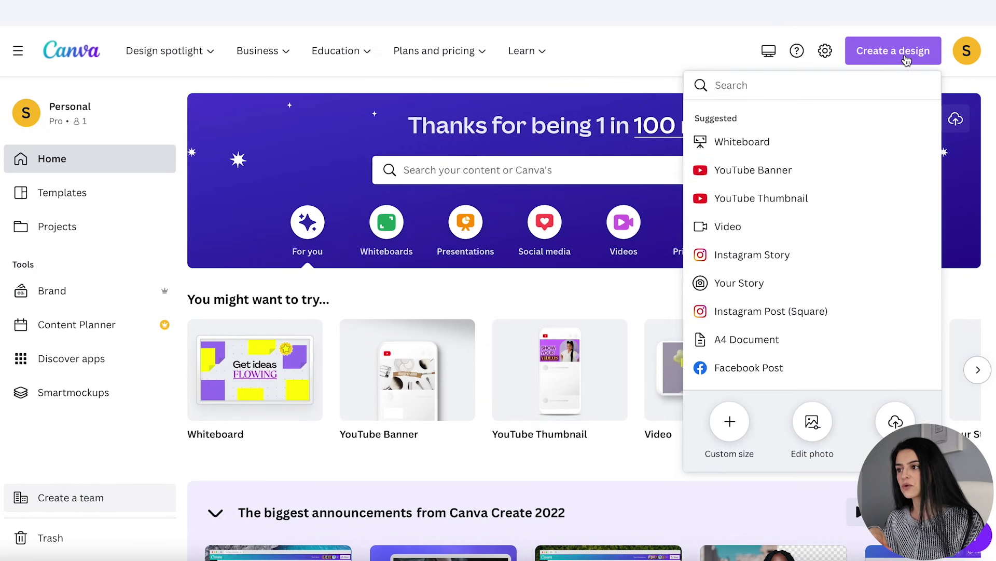
left_click(730, 422)
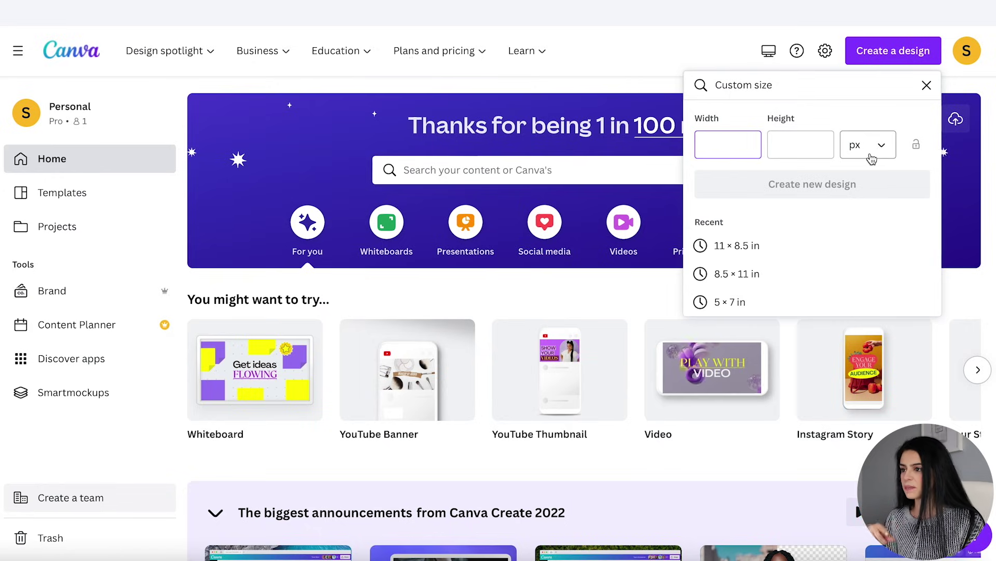
type("2500")
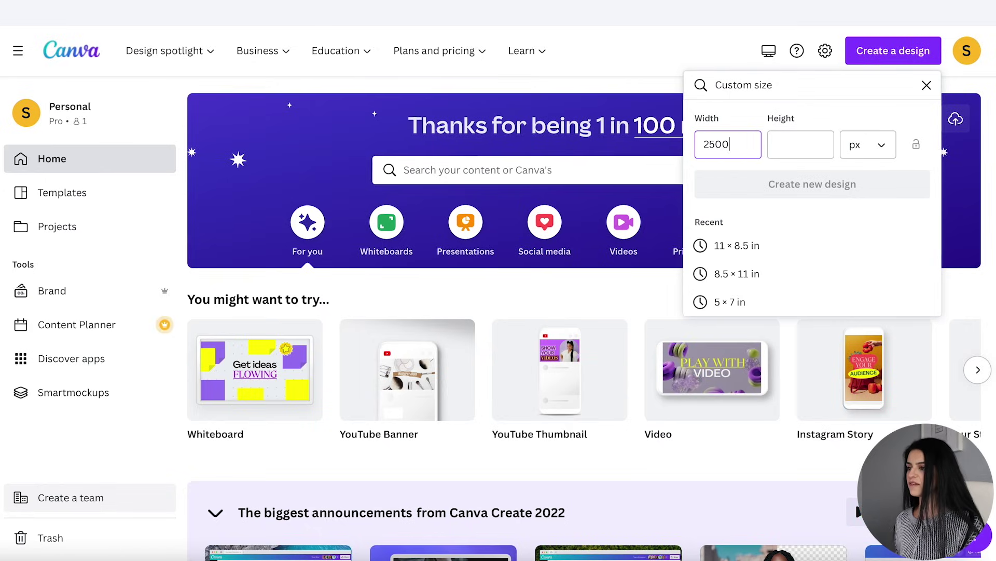
left_click(789, 148)
type("2000")
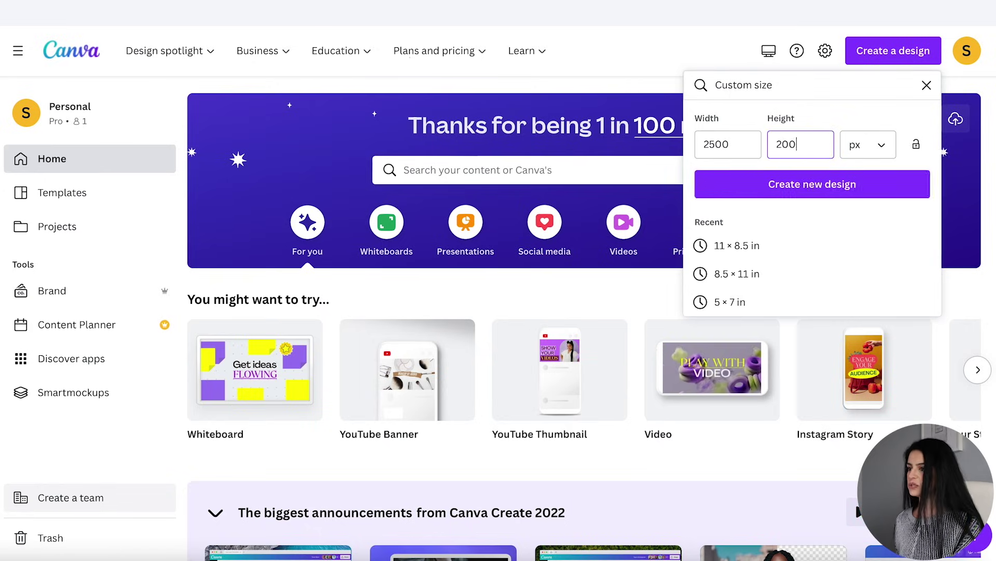
left_click(817, 185)
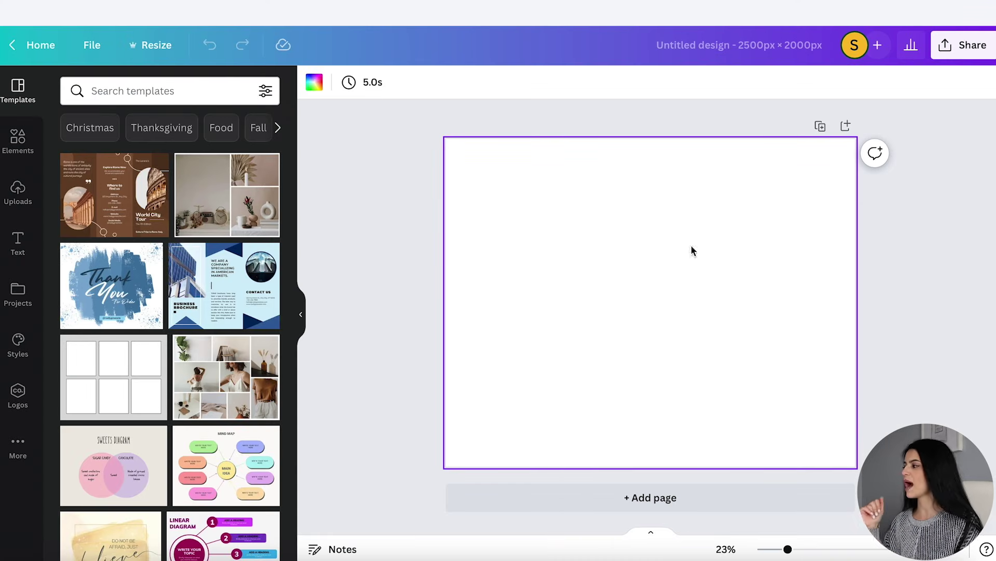
Step: Search the elements for "grey wood floor" and add the recently used grey wood plank image to the page
left_click(16, 148)
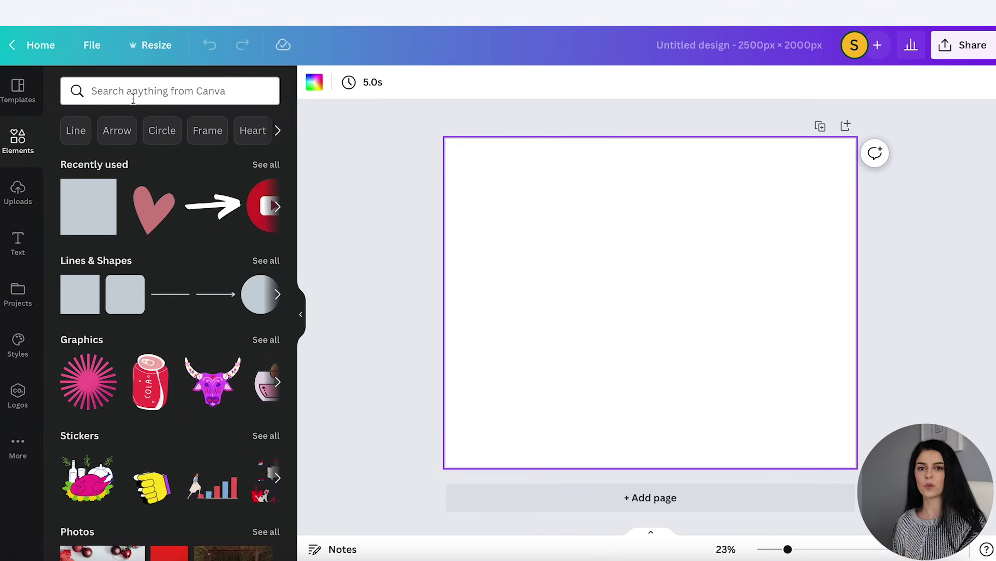
left_click(134, 99)
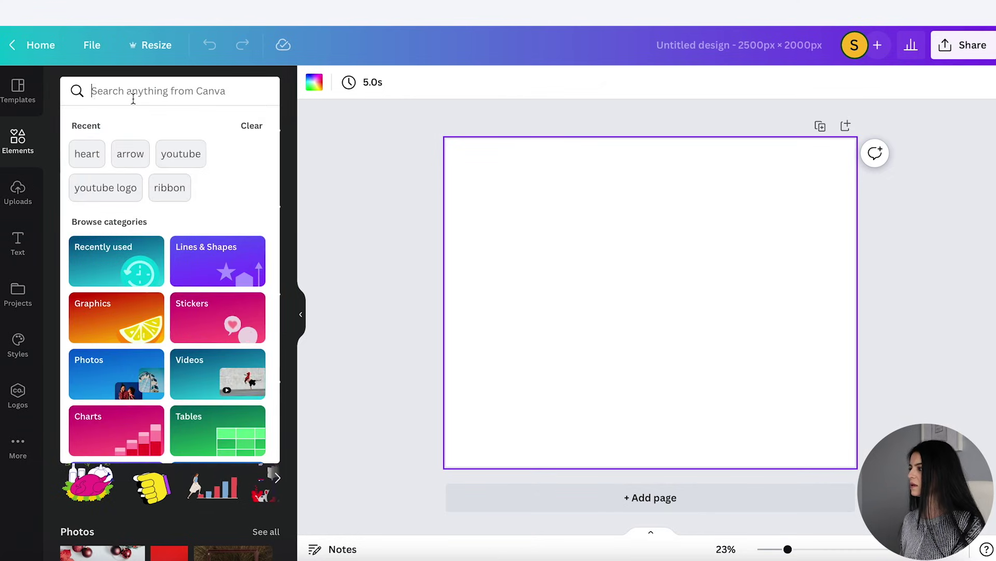
type("grey wood floor")
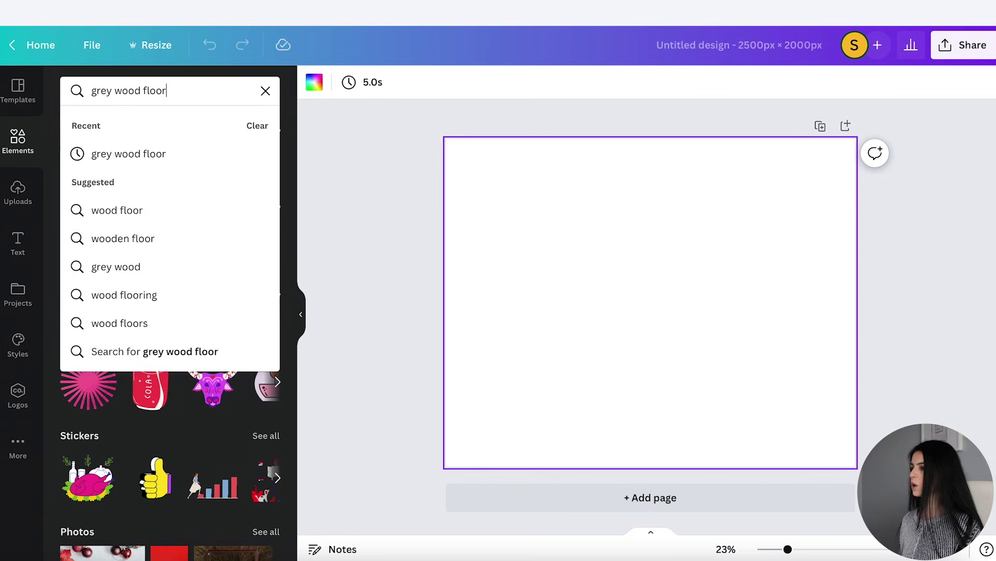
key("Return")
left_click(257, 163)
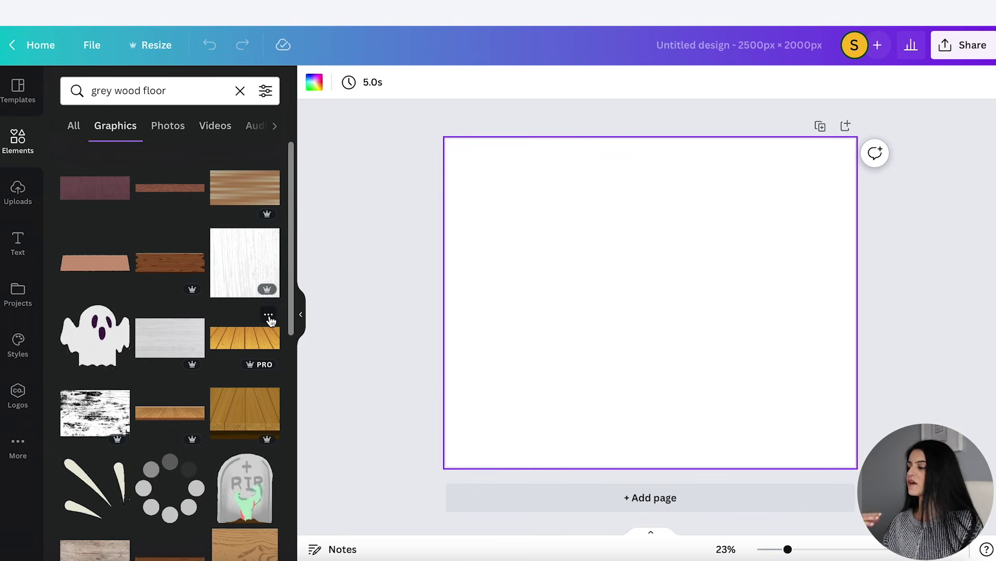
scroll(276, 327, "down", 2)
scroll(275, 326, "down", 8)
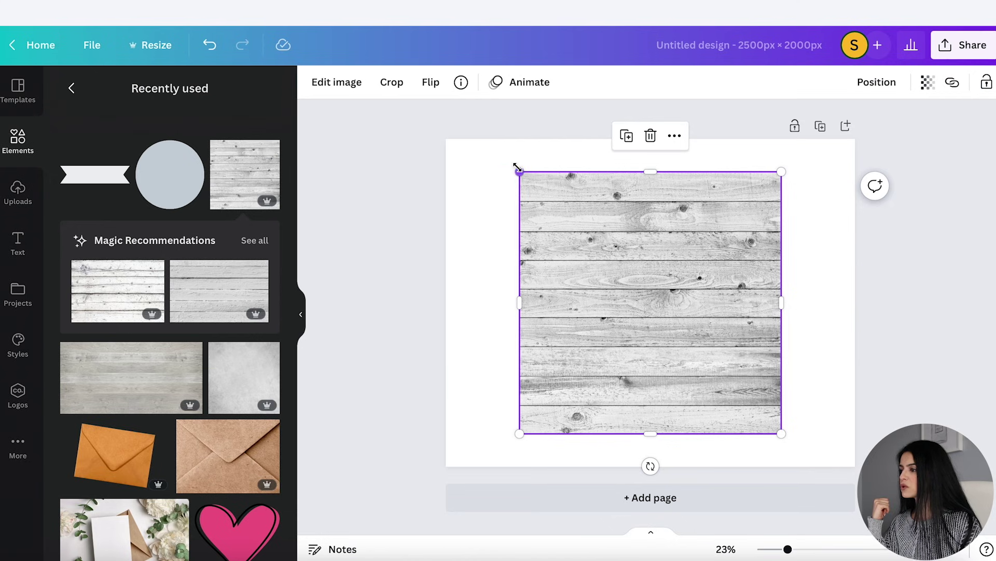
Step: Enlarge the wood plank image to cover the whole page and set its transparency to 80
left_click_drag(516, 165, 440, 106)
left_click_drag(780, 434, 856, 507)
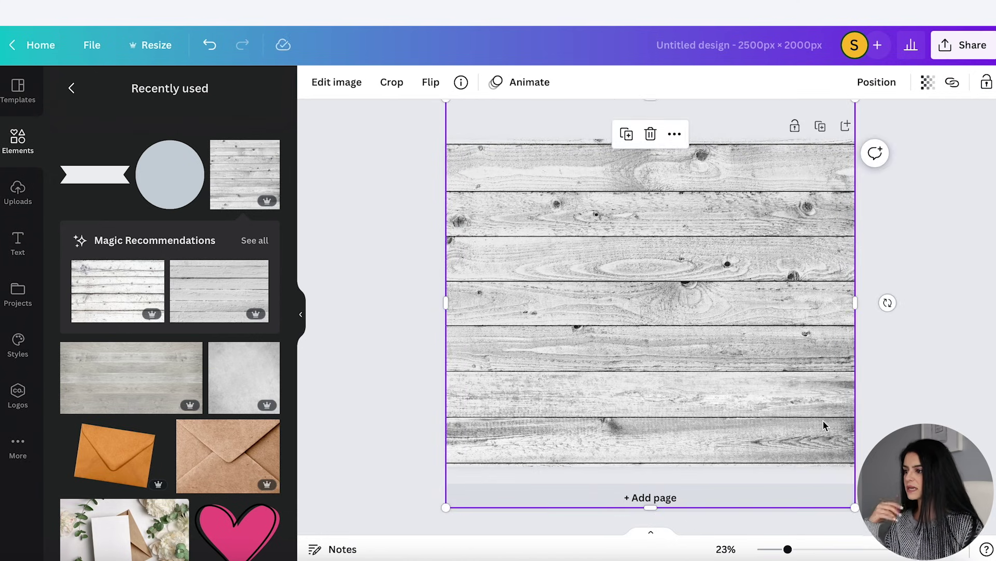
left_click(929, 83)
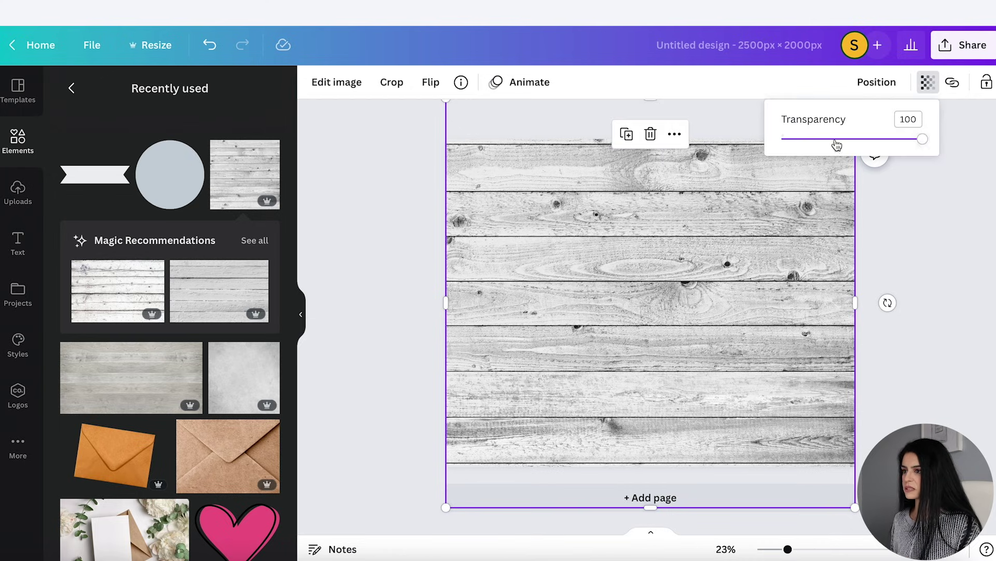
key("Return")
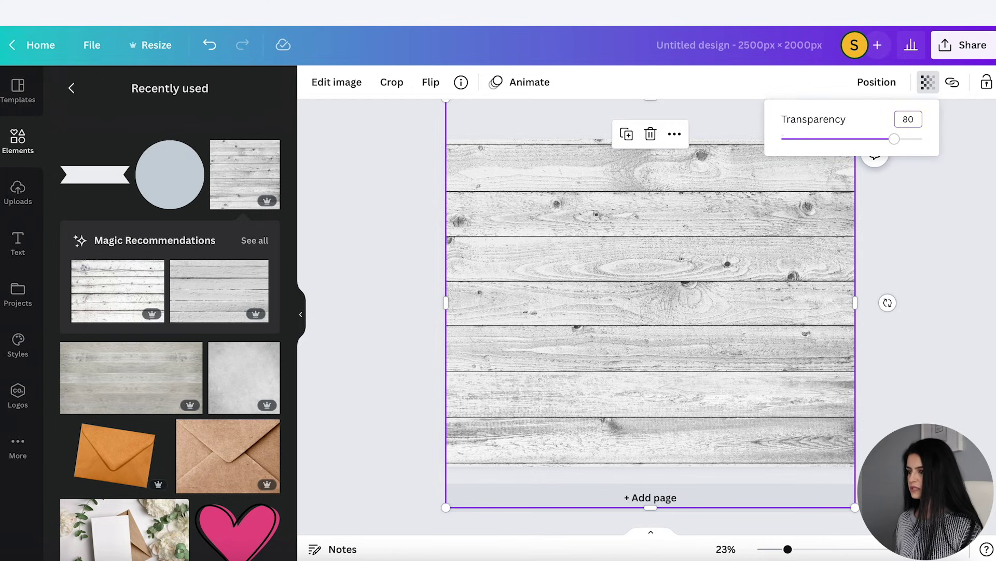
left_click(893, 258)
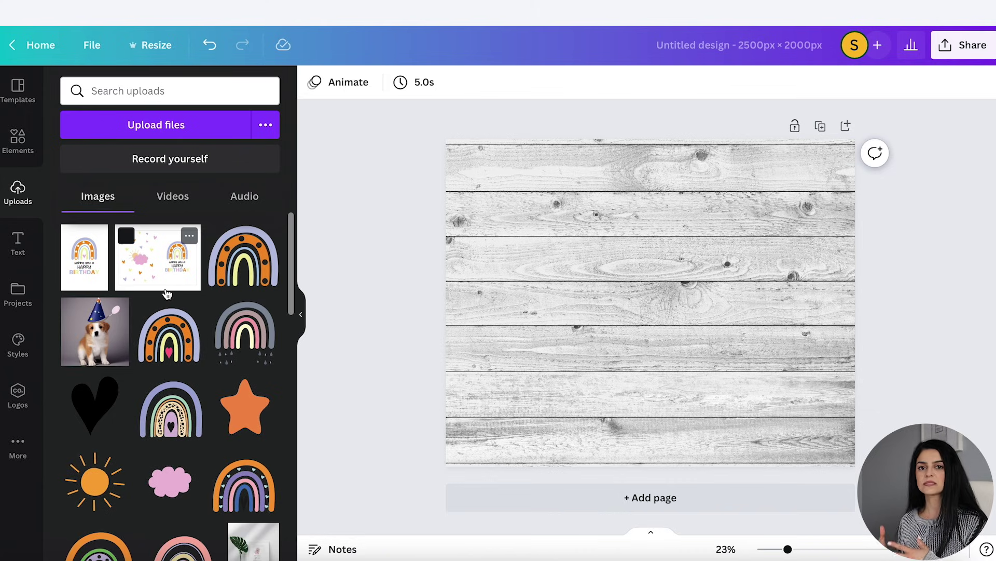
Step: Add the uploaded birthday card front image, scale it down slightly and centre it horizontally on the wood background
left_click(94, 272)
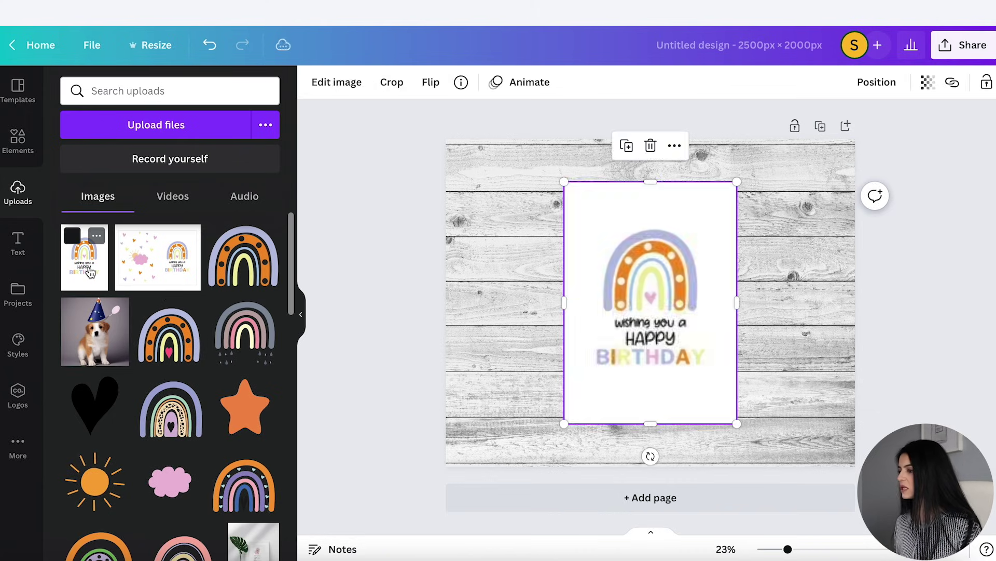
scroll(279, 308, "down", 1)
left_click_drag(573, 179, 587, 199)
left_click_drag(650, 300, 642, 300)
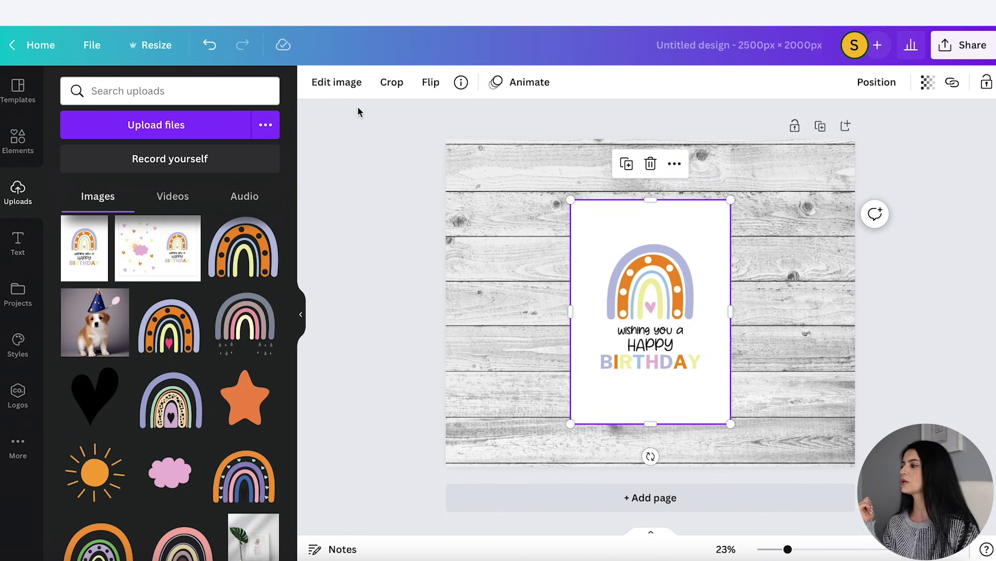
Step: Apply a Glow shadow to the card image with size 13, transparency 50 and blur 12
left_click(347, 94)
scroll(177, 400, "down", 10)
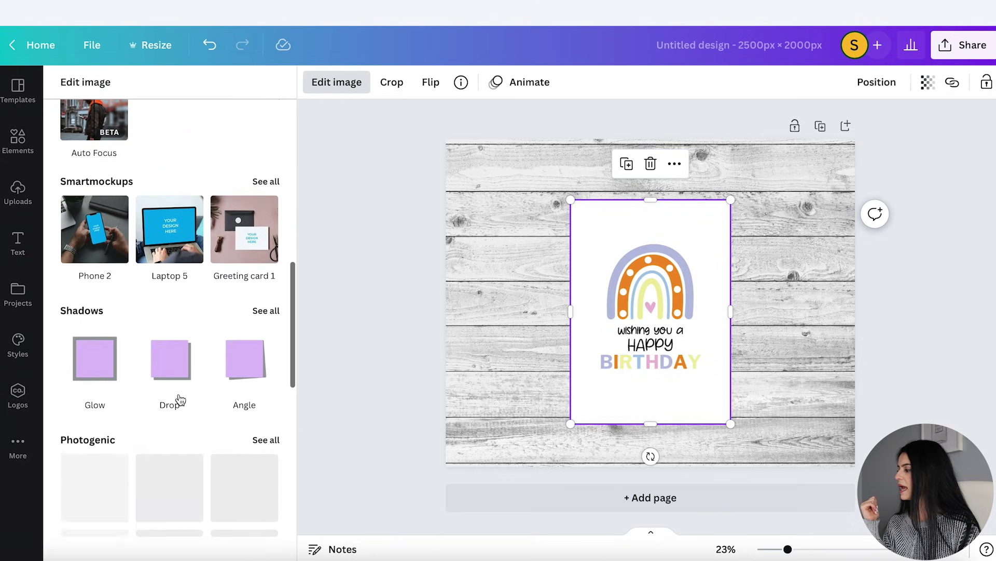
left_click(101, 362)
left_click(113, 364)
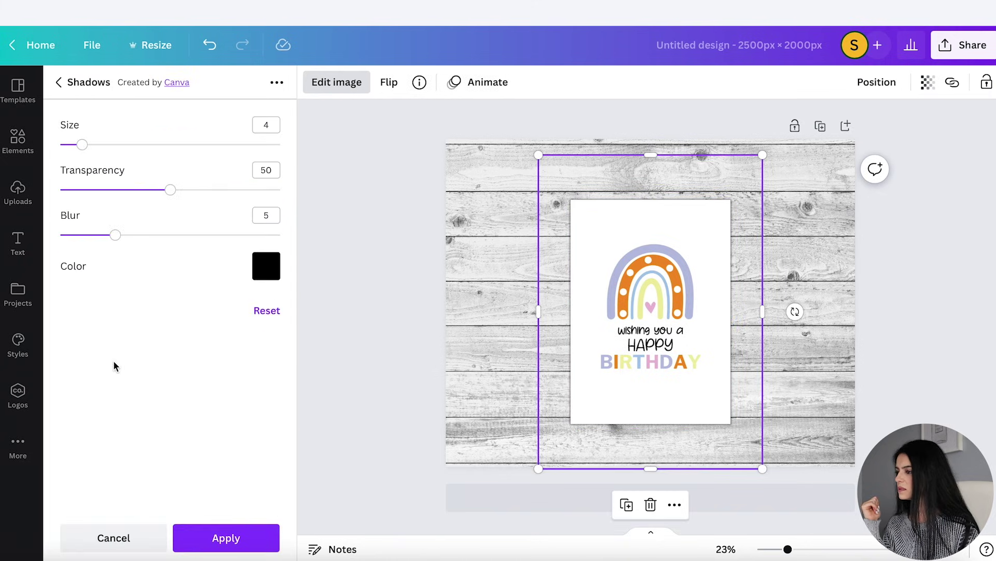
left_click_drag(100, 153, 123, 152)
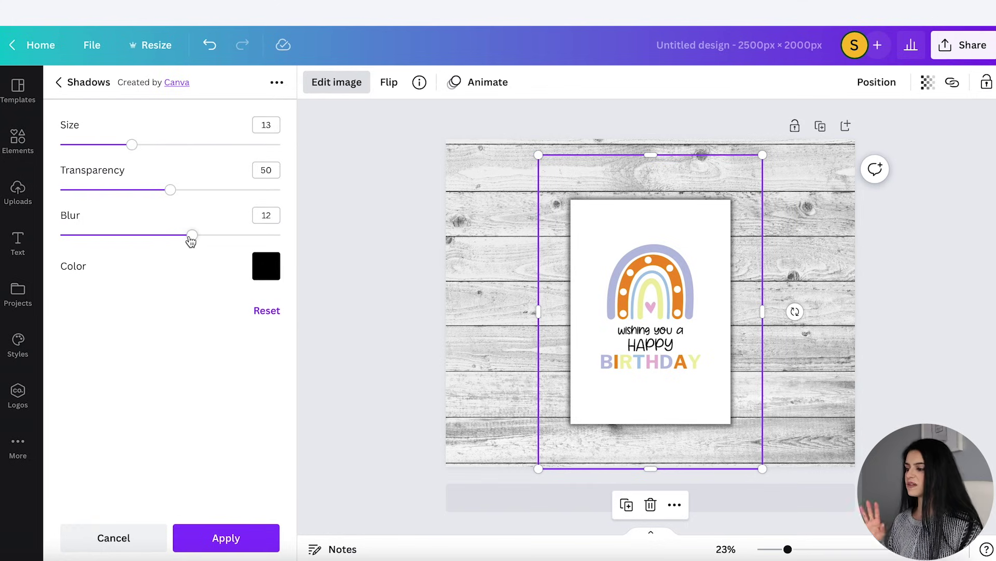
left_click(241, 547)
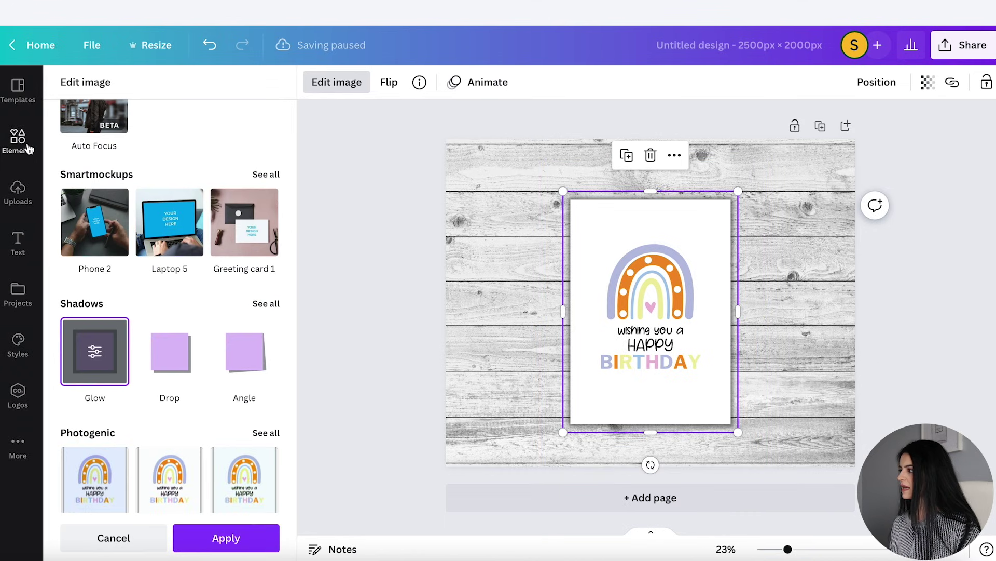
Step: Search the elements for "envelope" and add the tilted orange envelope photo to the page
left_click(21, 142)
left_click(75, 90)
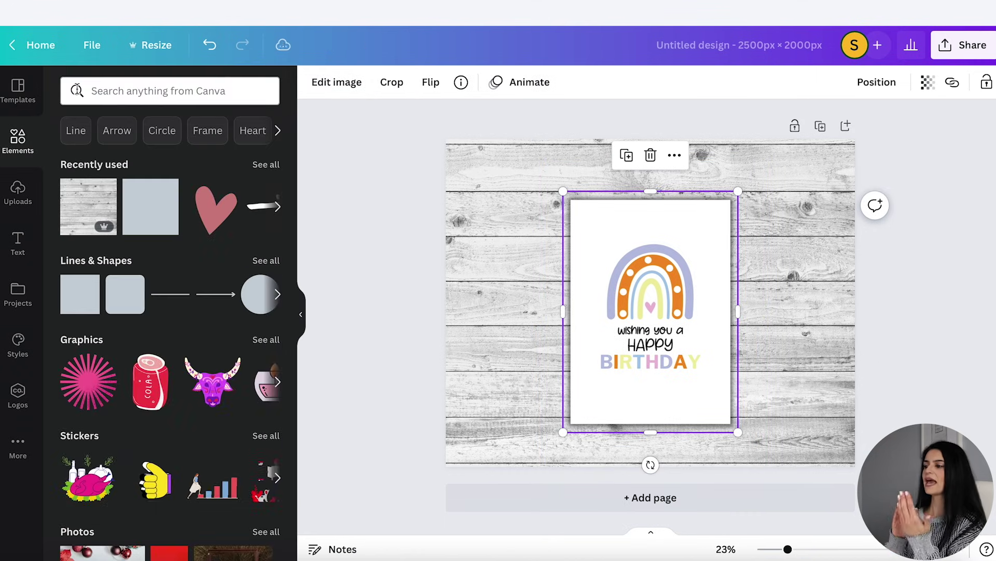
left_click(118, 95)
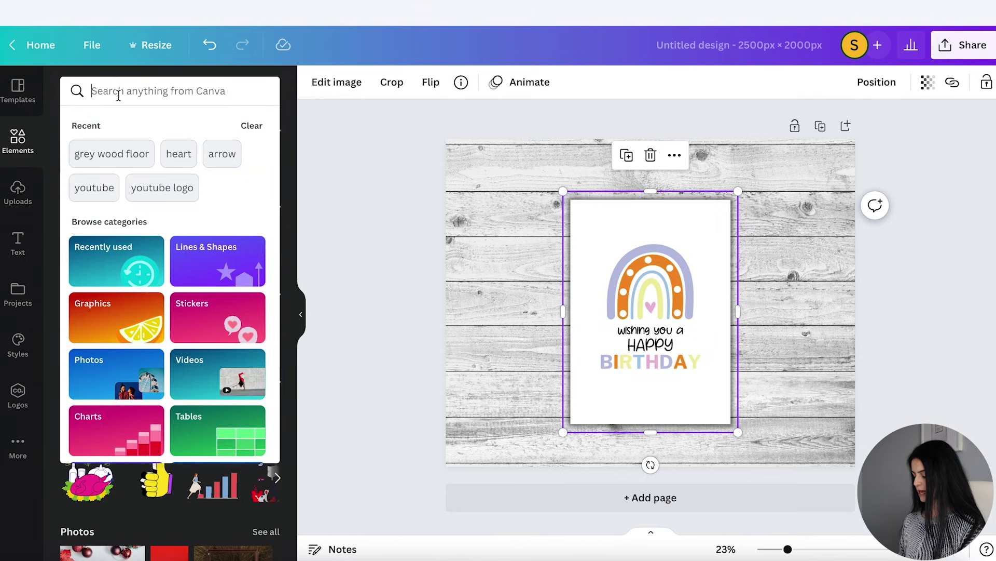
type("envelope")
key("Return")
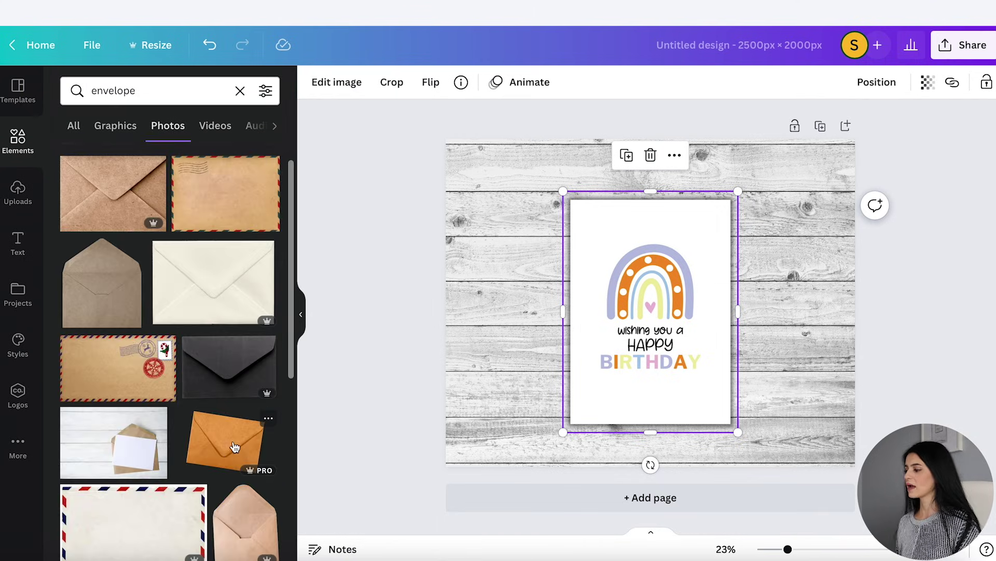
left_click(225, 451)
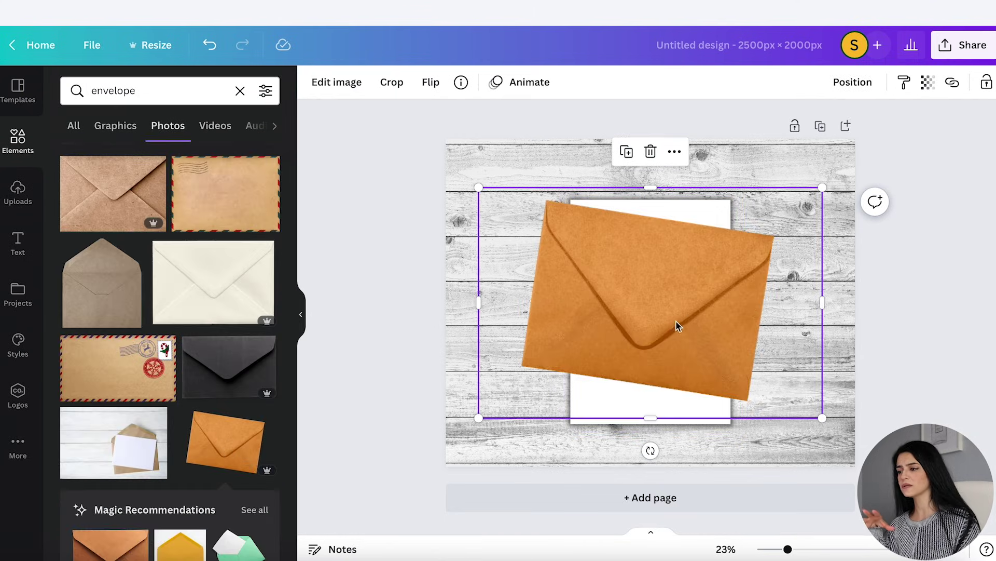
Step: Rotate the orange envelope to a tilted upright position, centre it over the card and send it behind the card
left_click_drag(670, 329, 612, 382)
left_click_drag(637, 341, 677, 288)
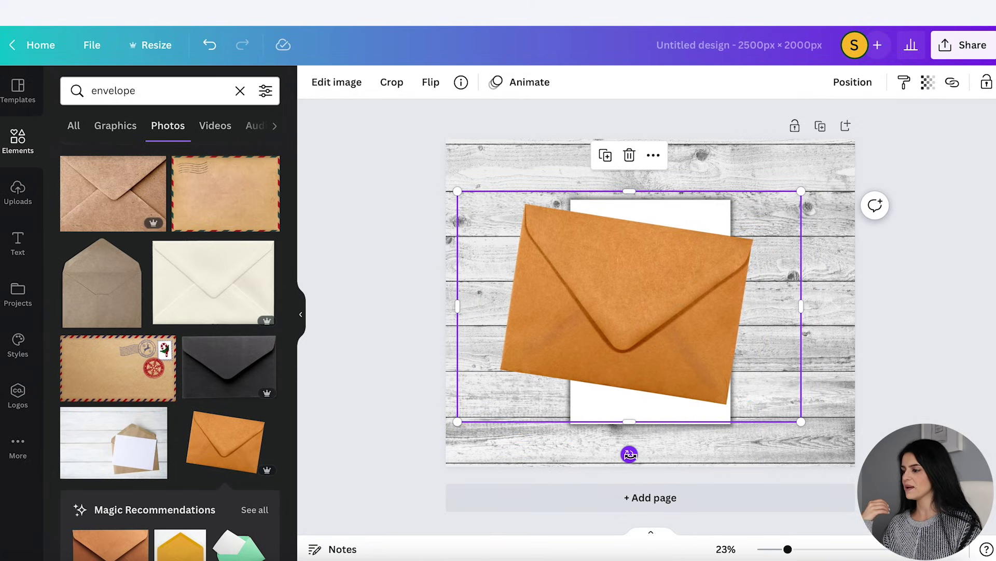
left_click_drag(629, 454, 493, 376)
left_click_drag(591, 294, 612, 300)
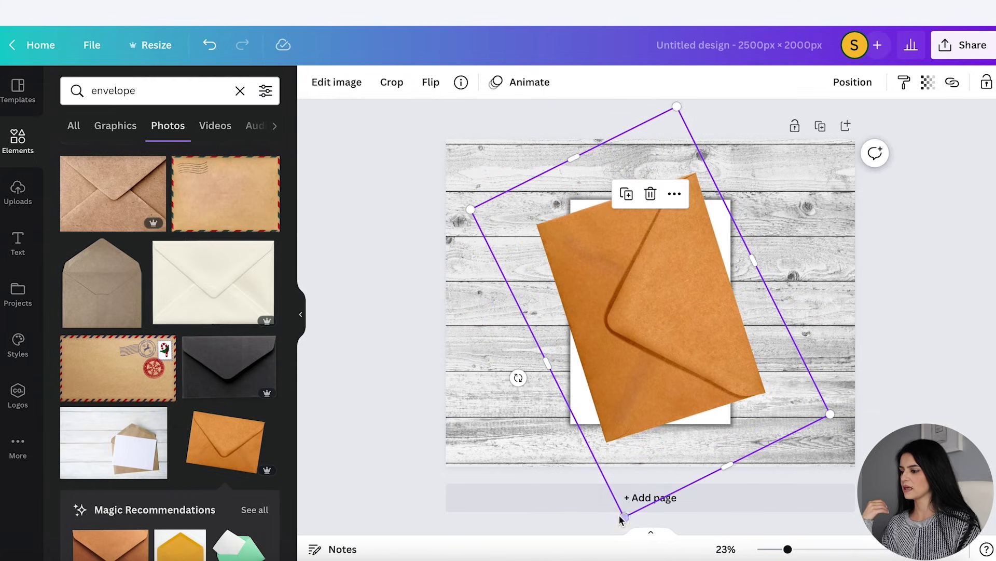
right_click(636, 372)
left_click(690, 324)
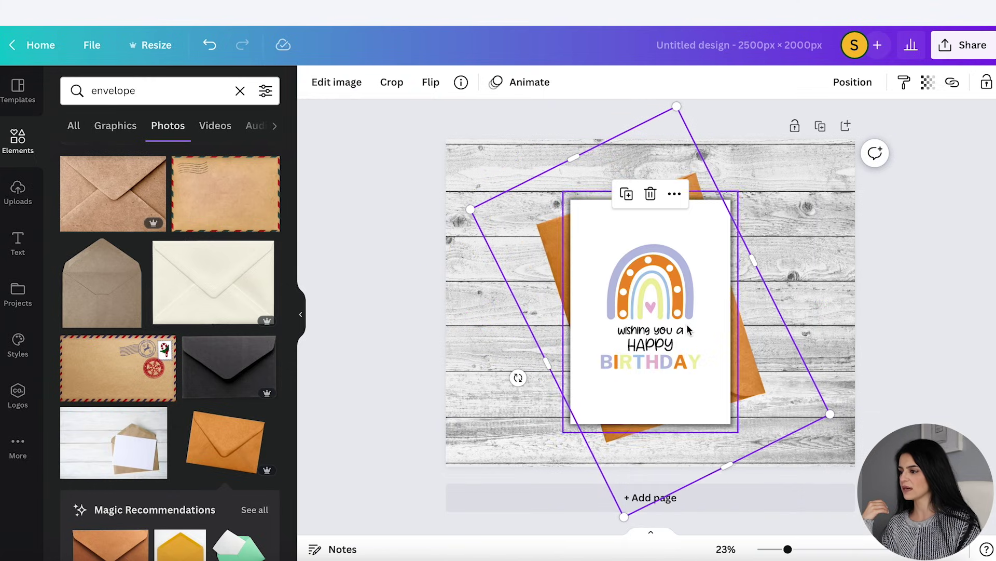
Step: Apply a Glow shadow to the envelope with size 12, transparency 50 and blur 8
left_click(346, 90)
scroll(156, 487, "down", 10)
left_click(86, 258)
left_click(89, 258)
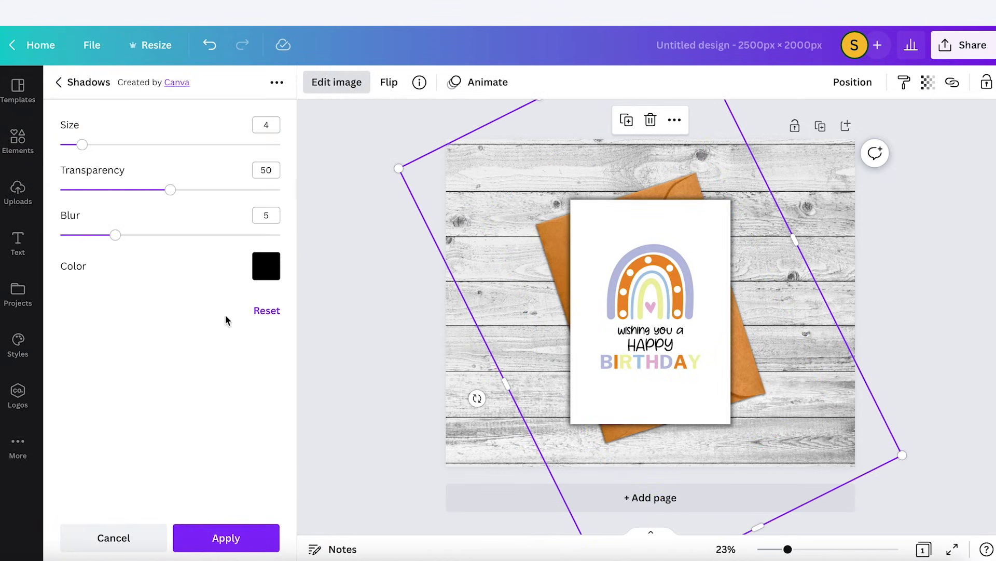
left_click_drag(111, 146, 129, 148)
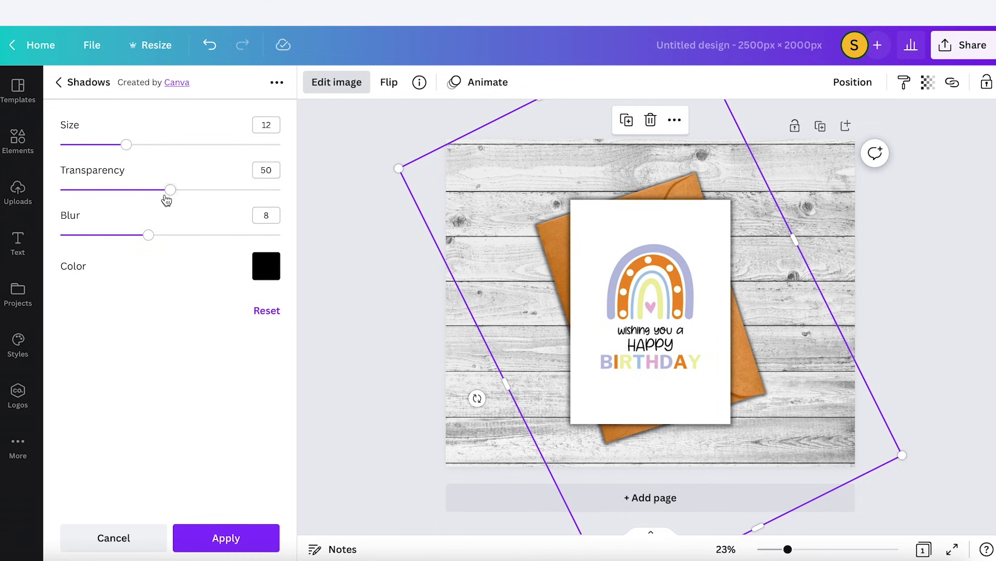
left_click(244, 537)
Step: Scale the card and envelope down together and reposition them to leave room above for a title
key("ctrl+a")
left_click_drag(820, 139, 768, 168)
left_click_drag(649, 312, 656, 312)
left_click(898, 310)
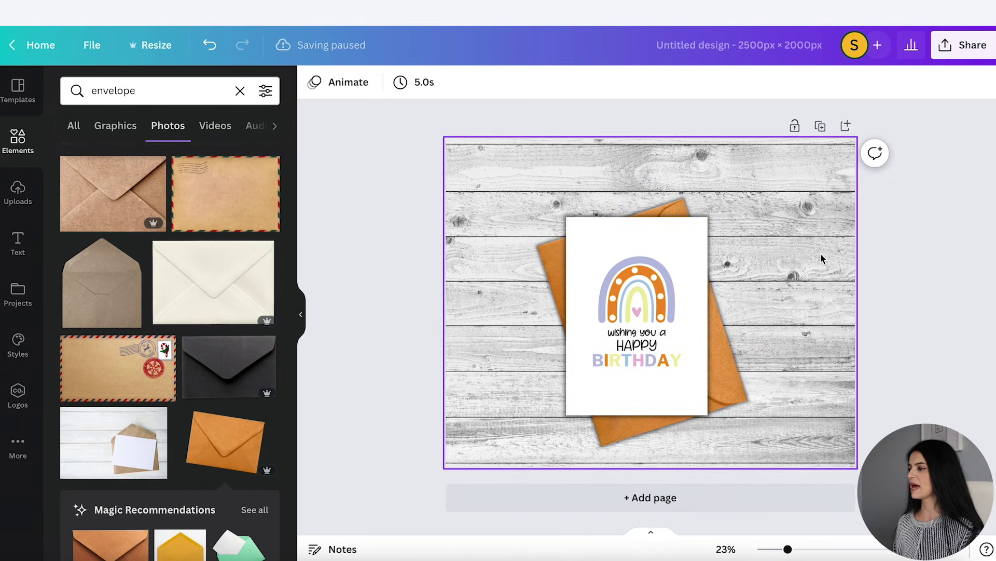
Step: Add the heading "Printable 5"x7" Greeting Card" in Anton at size 88 and place it above the card
left_click(18, 242)
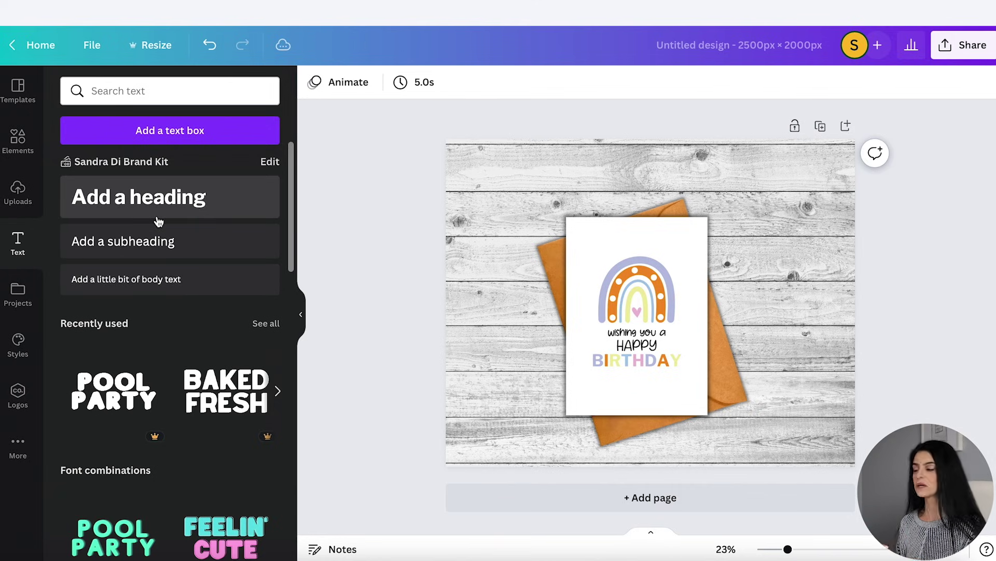
left_click(162, 209)
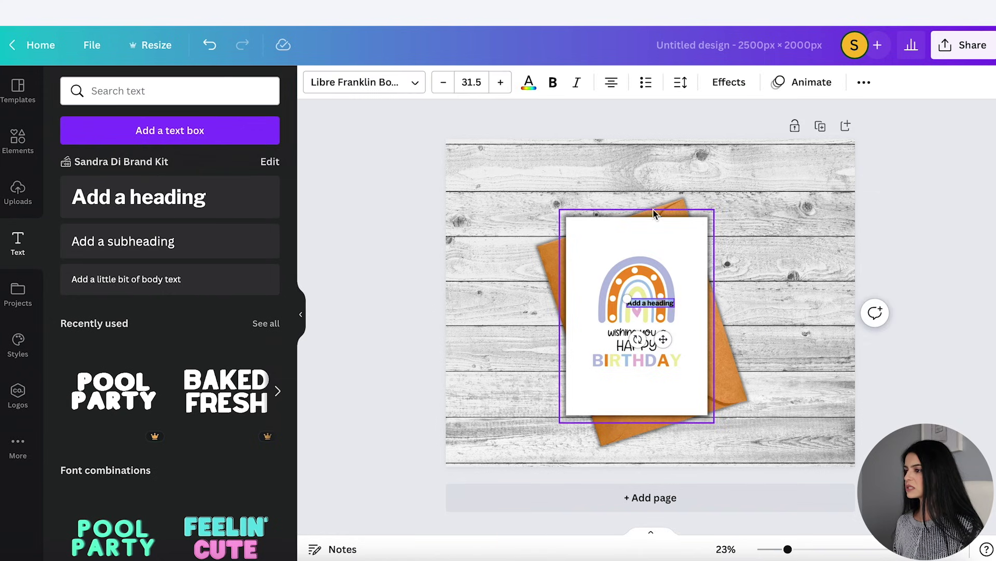
left_click(912, 322)
left_click(655, 301)
left_click_drag(655, 301, 597, 169)
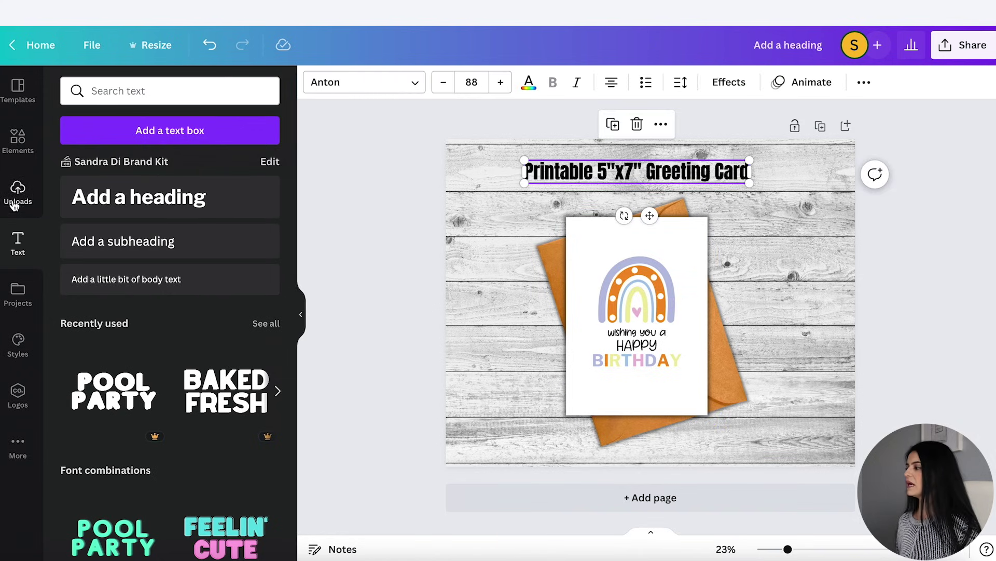
Step: Search the graphics for "ribbon" and place the flat red ribbon banner behind the "Printable 5"x7" Greeting Card" heading
left_click(18, 139)
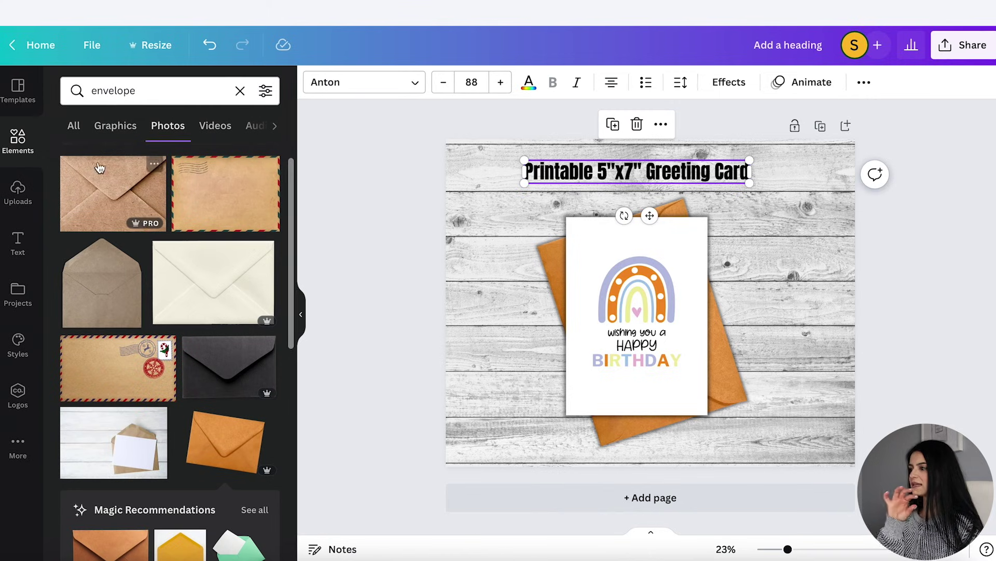
left_click(240, 92)
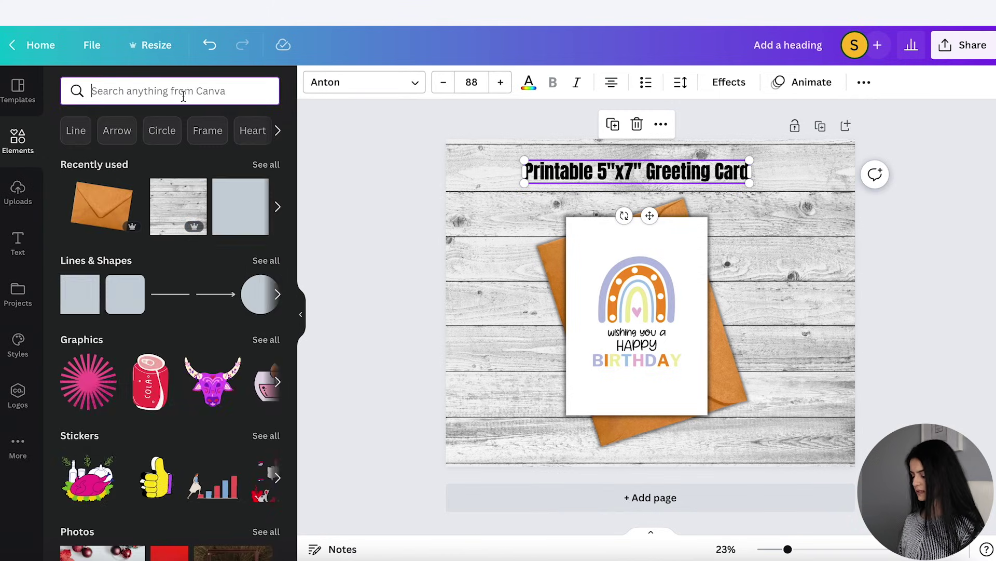
left_click(178, 91)
type("ribbon")
key("Return")
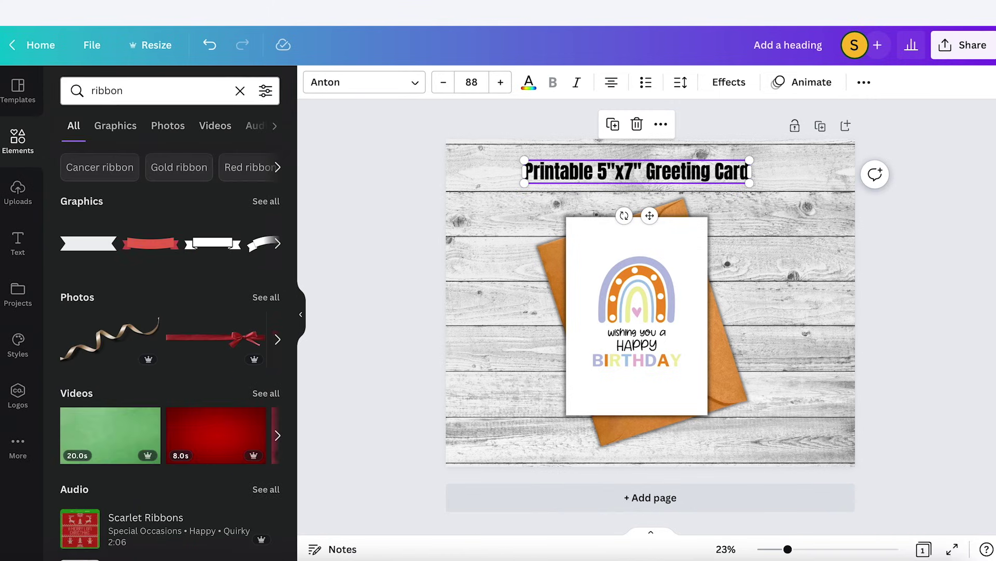
left_click(262, 202)
scroll(234, 265, "down", 4)
scroll(207, 285, "up", 4)
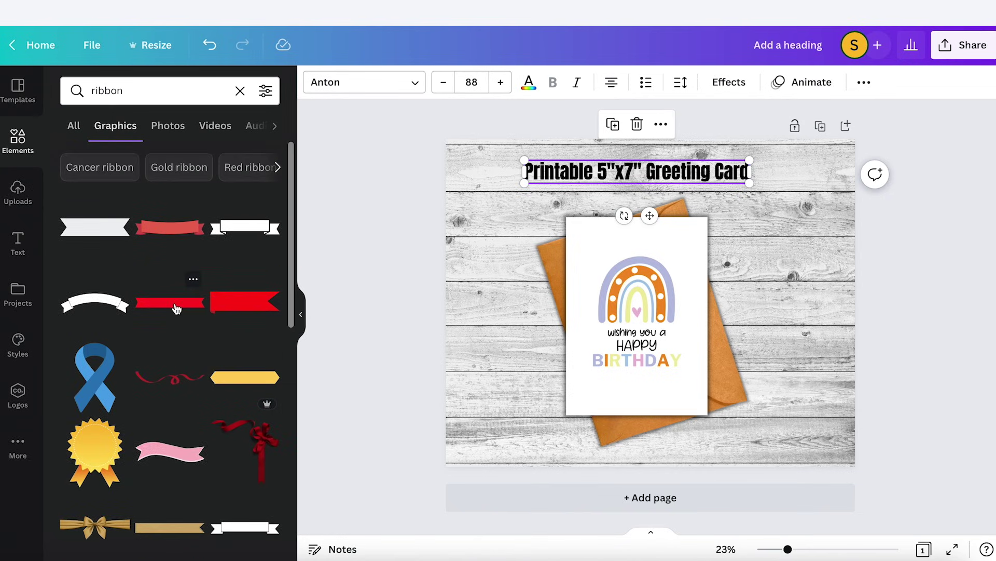
left_click(171, 303)
left_click_drag(721, 310, 762, 190)
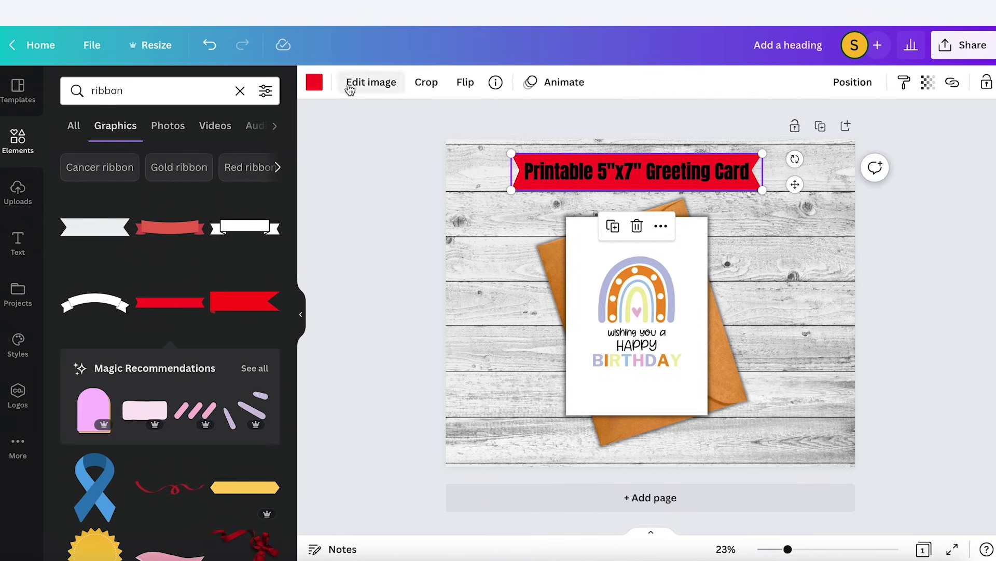
Step: Recolour the ribbon behind the heading light pink
left_click(314, 82)
left_click(189, 256)
key("Escape")
Step: Add the heading "DIGITAL DOWNLOAD" in Anton at about size 101, wrapped over two lines beside the card's left edge
left_click(18, 244)
left_click(139, 196)
type("DIGITAL DOWNLOAD")
left_click(364, 82)
left_click(88, 130)
left_click_drag(692, 294, 644, 309)
left_click_drag(517, 322, 430, 343)
Step: Add a pale lavender circle behind the "DIGITAL DOWNLOAD" text to form a badge
left_click(18, 138)
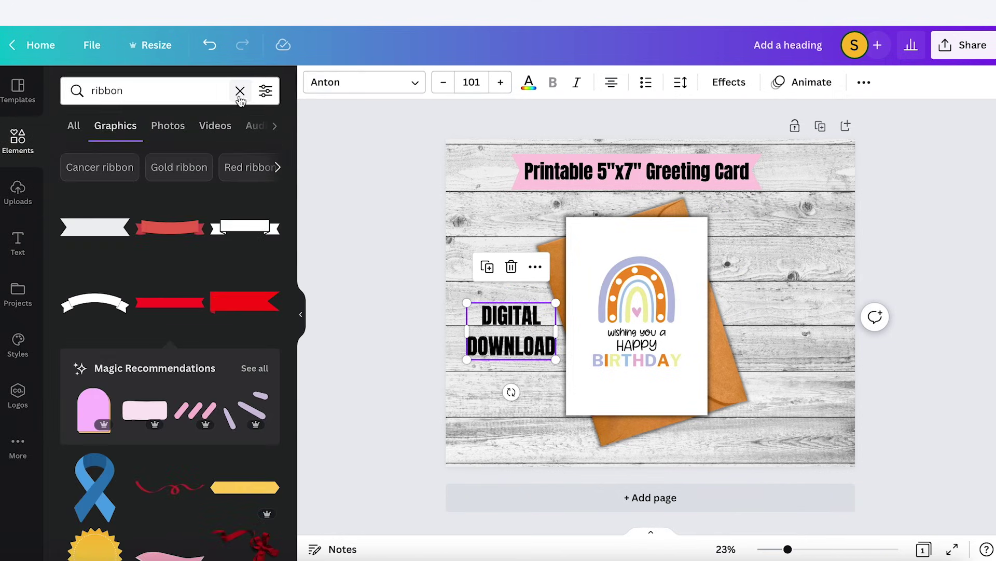
left_click(240, 91)
left_click_drag(89, 206, 531, 341)
left_click_drag(574, 380, 560, 382)
key("Escape")
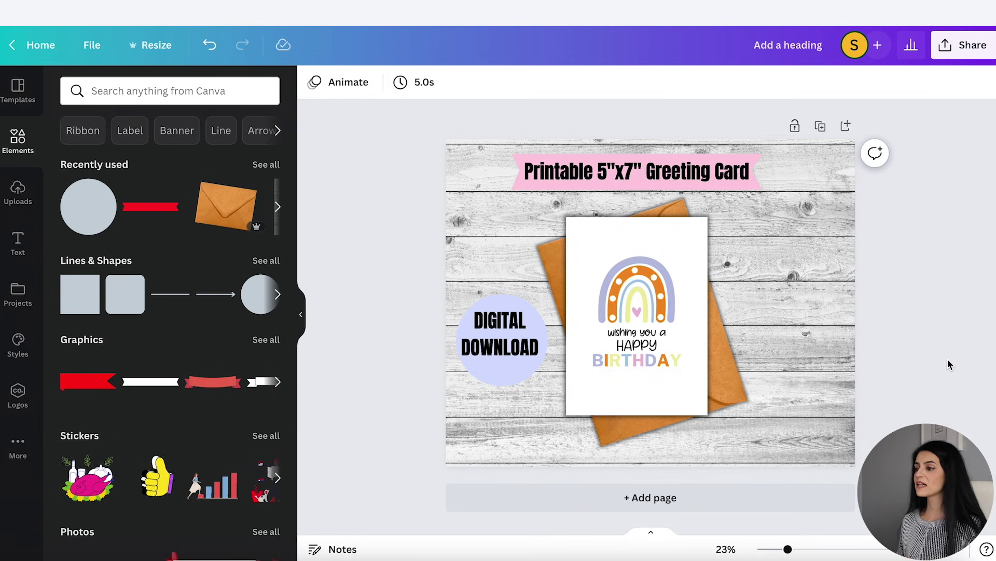
Step: Duplicate the mockup page and delete the card, envelope and "DIGITAL DOWNLOAD" badge from the copy
left_click(822, 131)
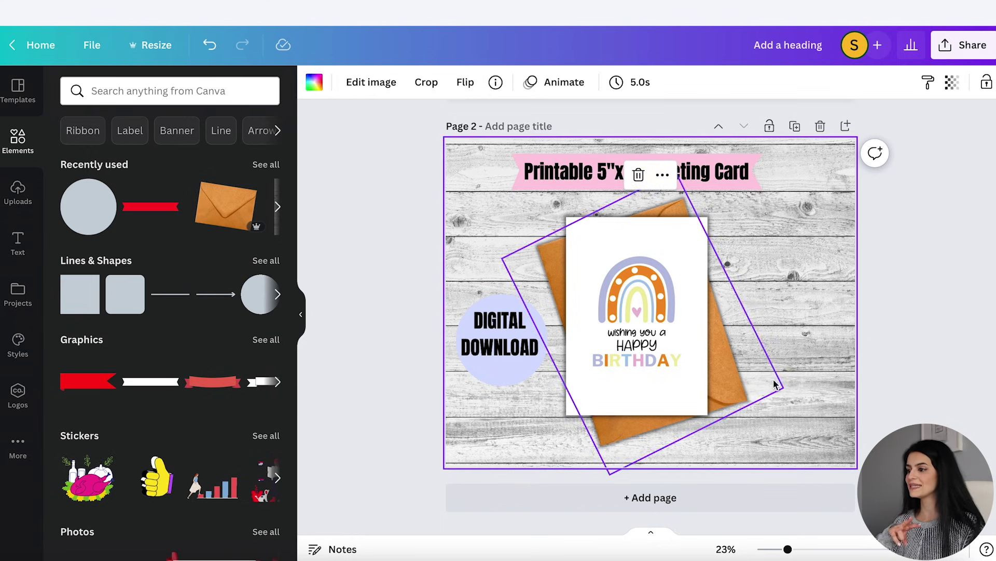
left_click(587, 303)
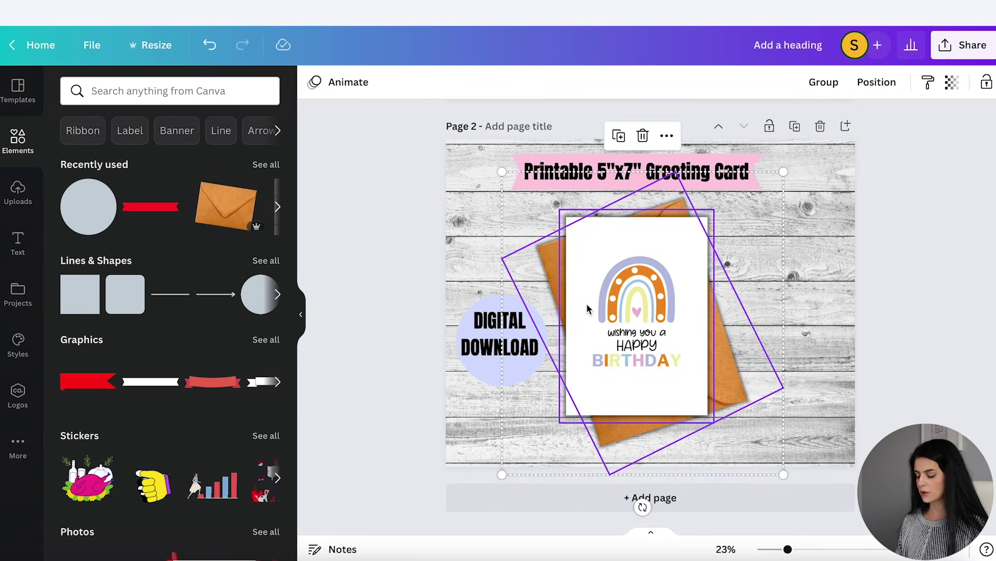
key("Delete")
left_click(511, 348)
key("Delete")
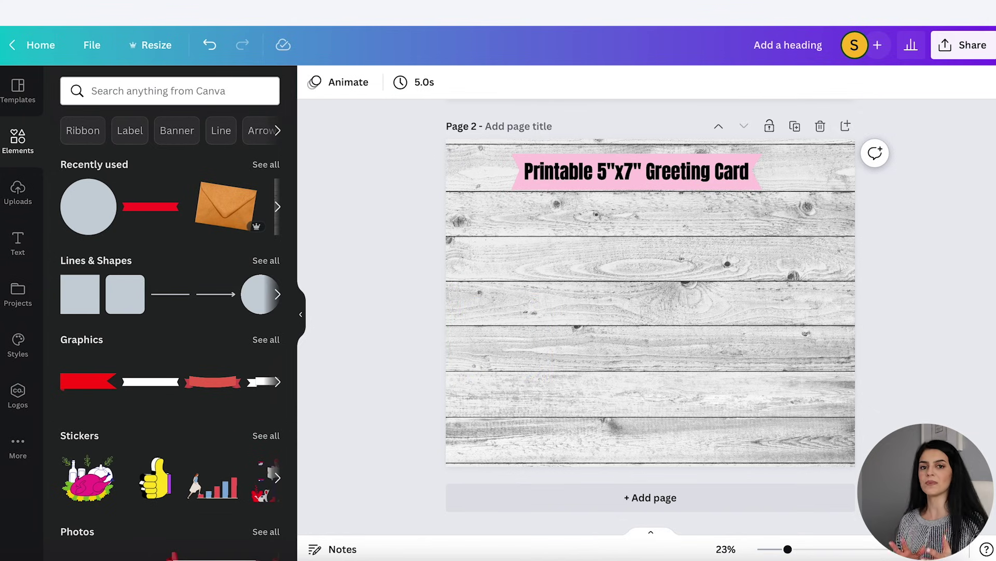
Step: Place the uploaded landscape card sheet image on page 2, centred below the title banner
left_click(17, 193)
left_click(157, 247)
left_click_drag(677, 334, 673, 339)
Step: Apply a shadow to the card sheet image, raising its size and blur and lowering its transparency
left_click(359, 84)
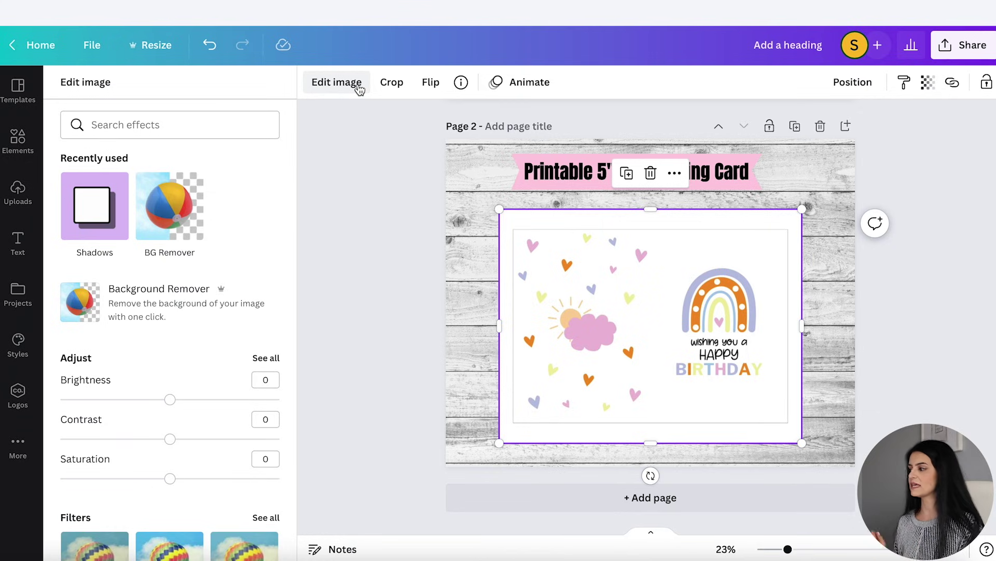
scroll(156, 353, "down", 5)
left_click(182, 314)
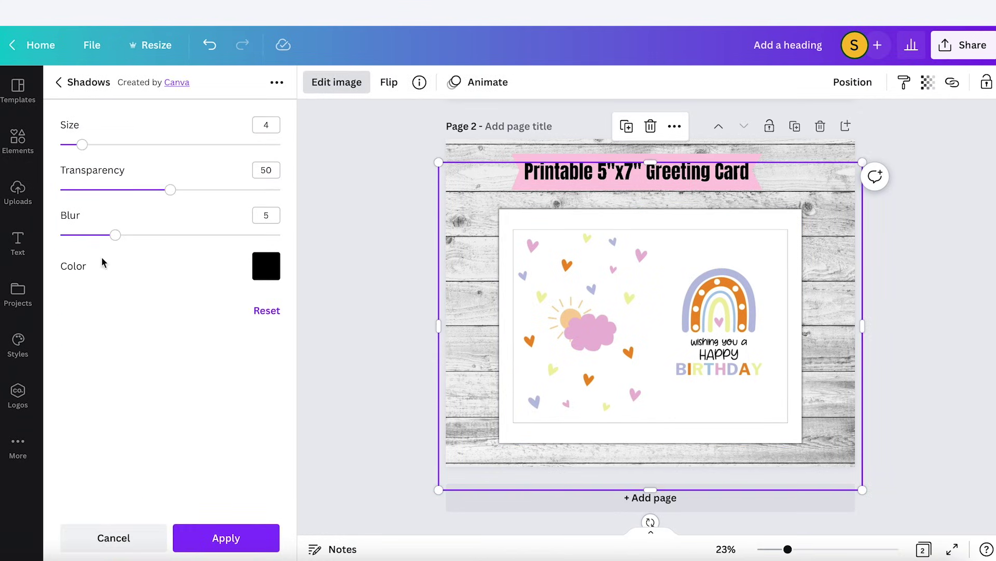
left_click_drag(127, 150, 142, 144)
left_click_drag(116, 234, 173, 236)
left_click_drag(170, 189, 144, 193)
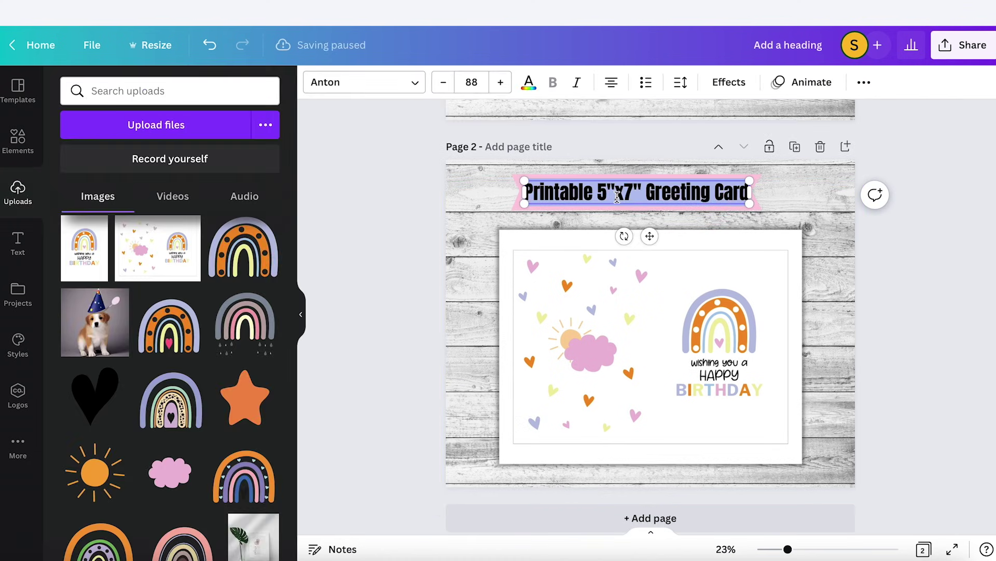
Step: Change the page 2 title to "Print on US letter size (8.5" x 11")" and widen its ribbon to fit
type("Print")
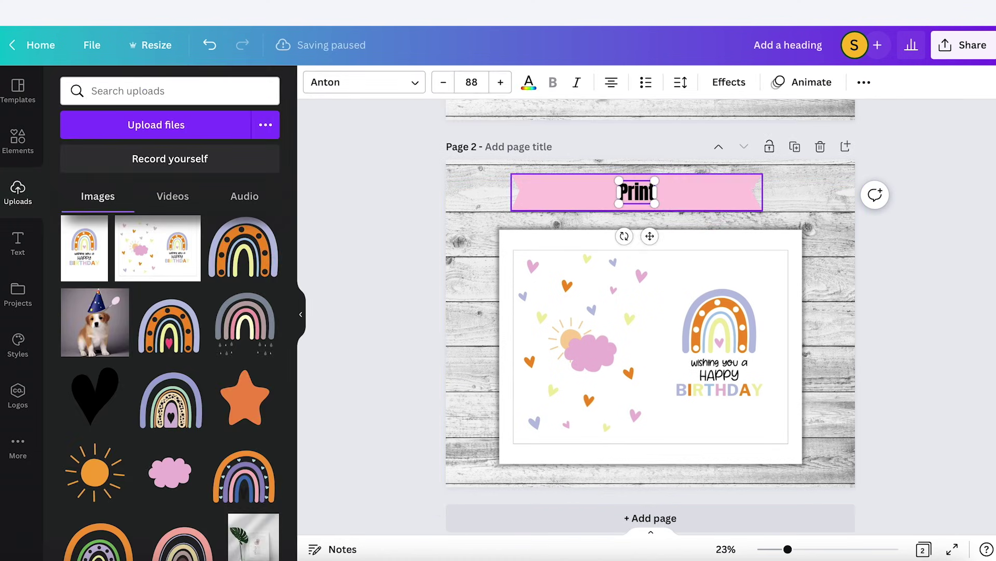
type(" on US letter size (8.5\" x 11\")")
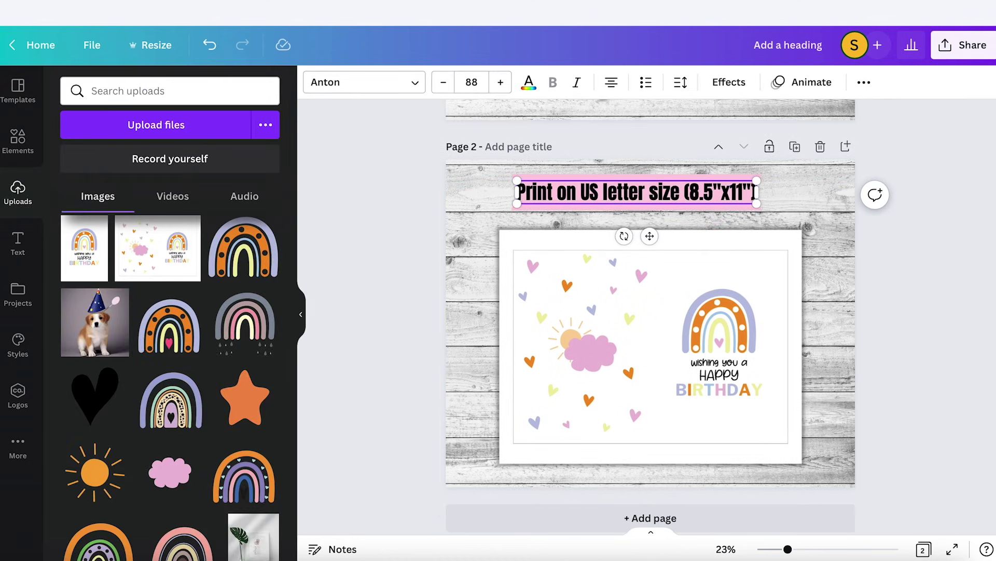
left_click(537, 179)
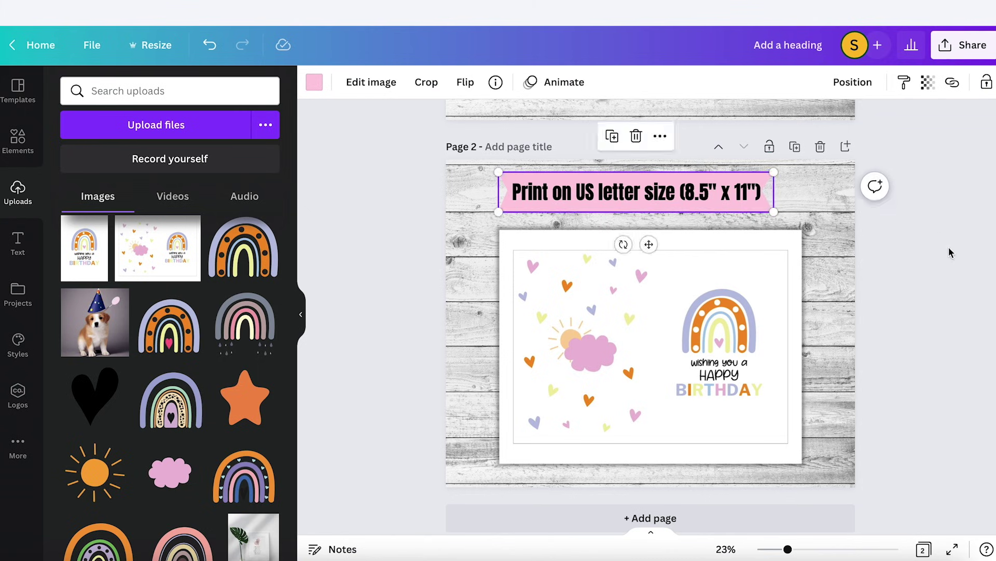
Step: Scale down the card sheet image and position it to leave room below for a second banner
left_click(639, 192)
left_click(727, 416)
left_click_drag(801, 463, 773, 442)
Step: Copy the title banner below the card sheet and change its text to "Cut and fold to a 5" x 7" card"
left_click(639, 192)
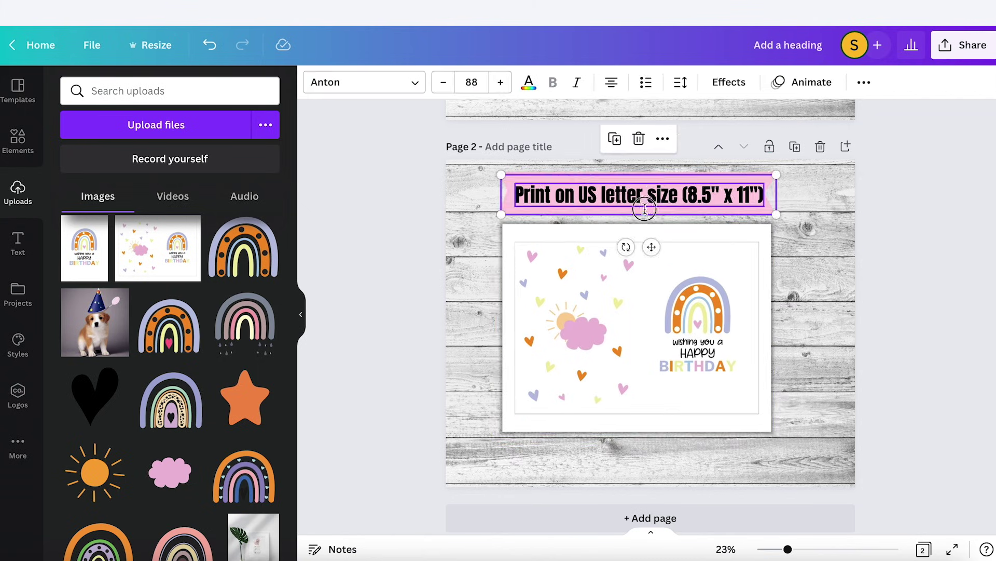
left_click_drag(639, 192, 644, 457)
double_click(726, 455)
type("Cut and fold to a 5\" x 7\" card")
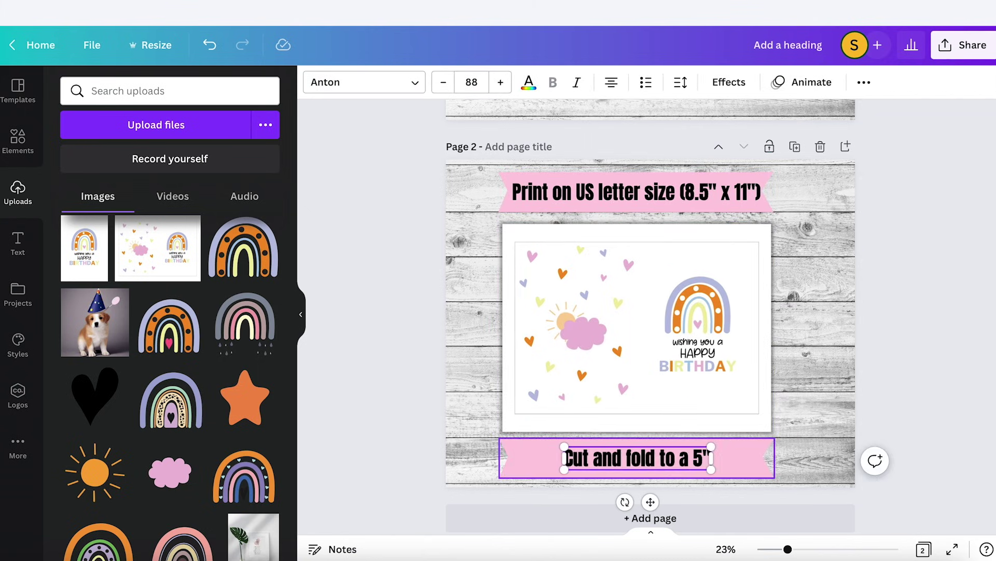
Step: Recolour the ribbon of the lower banner pale lavender
left_click(768, 457)
left_click(319, 89)
left_click(149, 153)
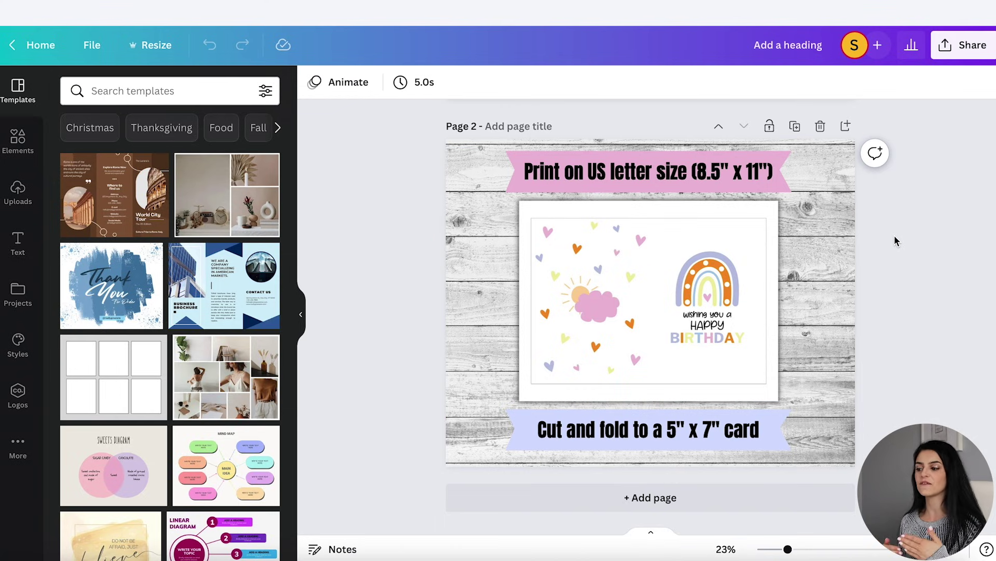
Step: Go back to page 1 and open the sharing options for the two-page mockup design
scroll(894, 240, "up", 1)
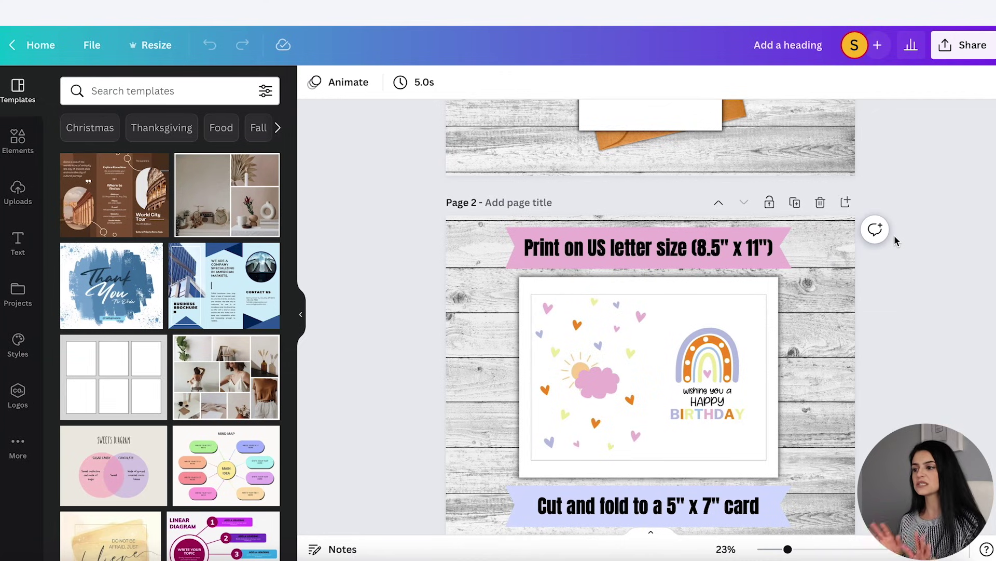
scroll(895, 235, "up", 5)
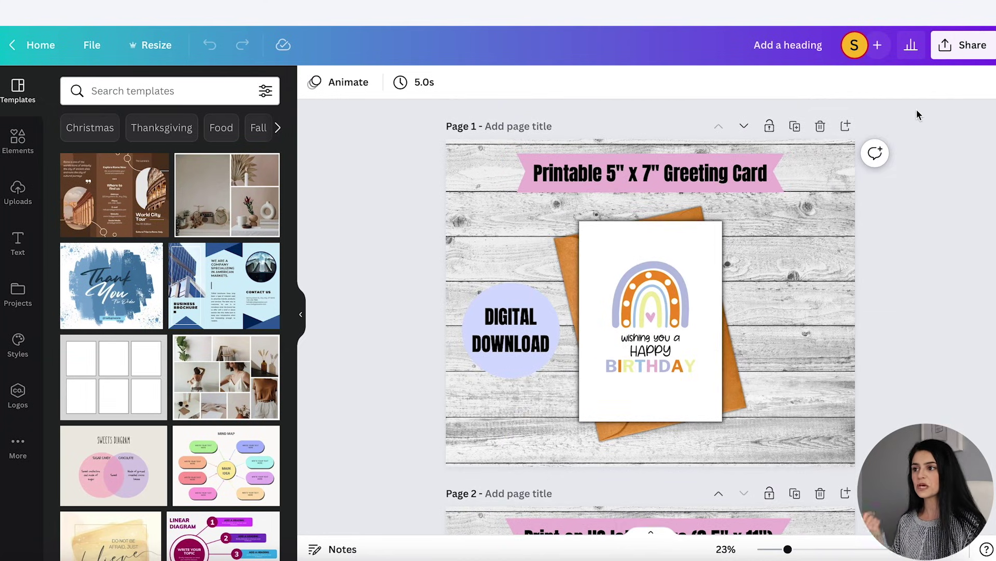
left_click(964, 48)
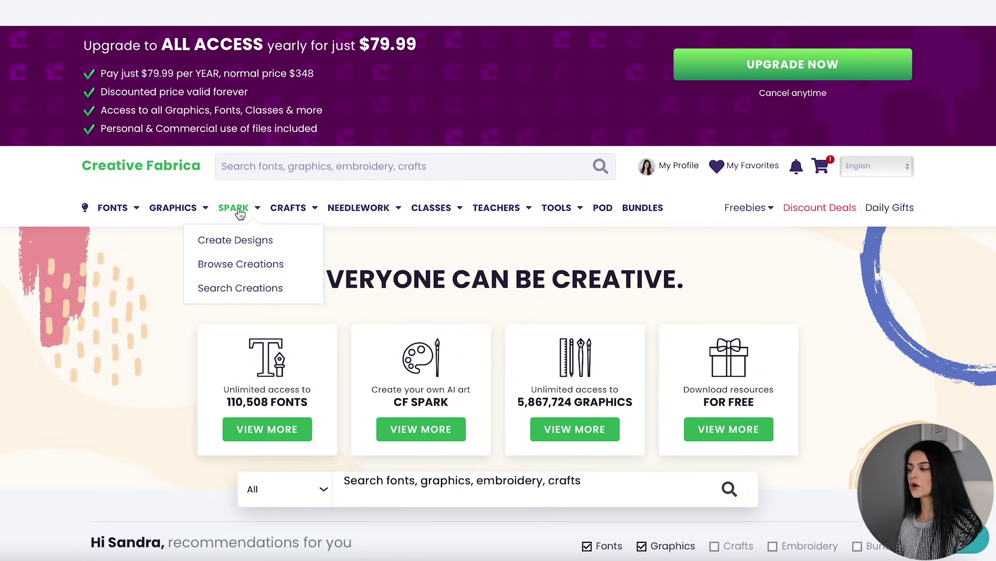
Step: Switch to Creative Fabrica's CF Spark and generate images from the prompt "cute puppy wearing a birthday hat"
left_click(292, 268)
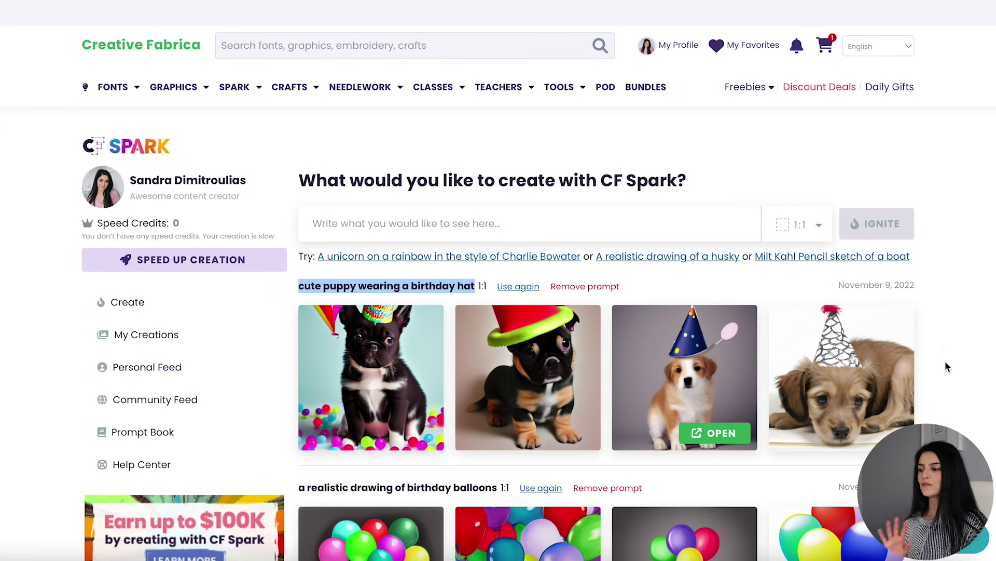
left_click(424, 224)
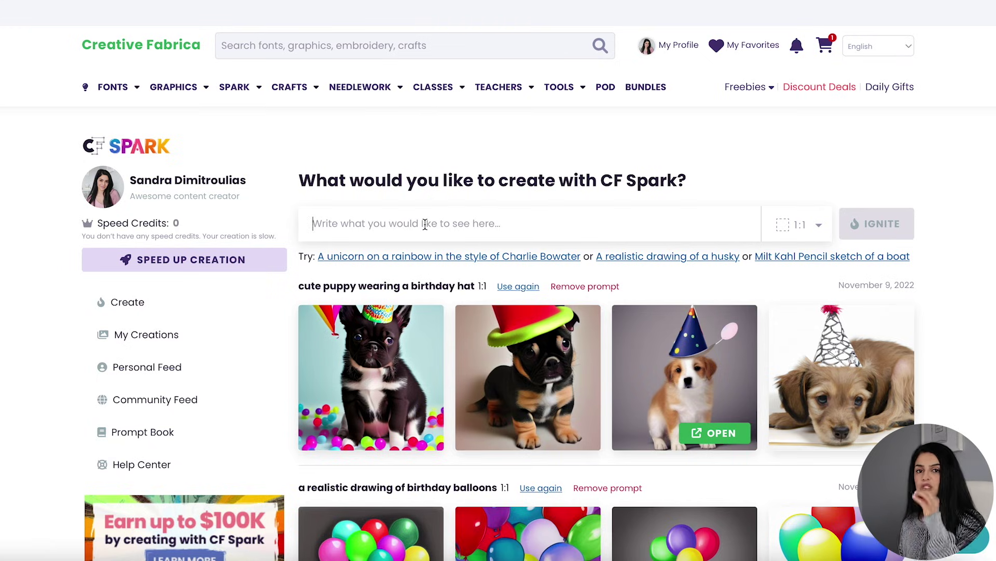
type("cute puppy wearing a birthday hat")
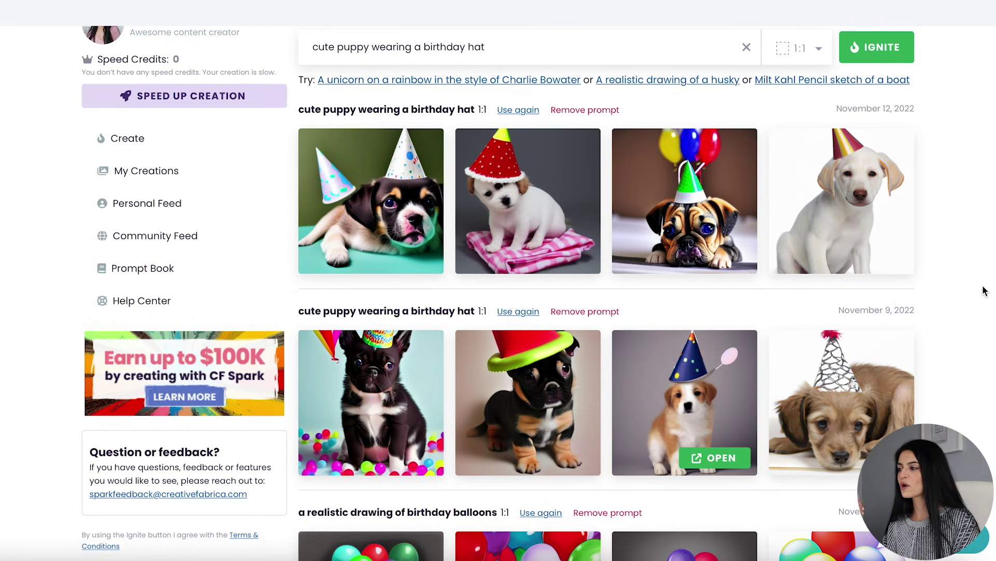
mouse_move(521, 210)
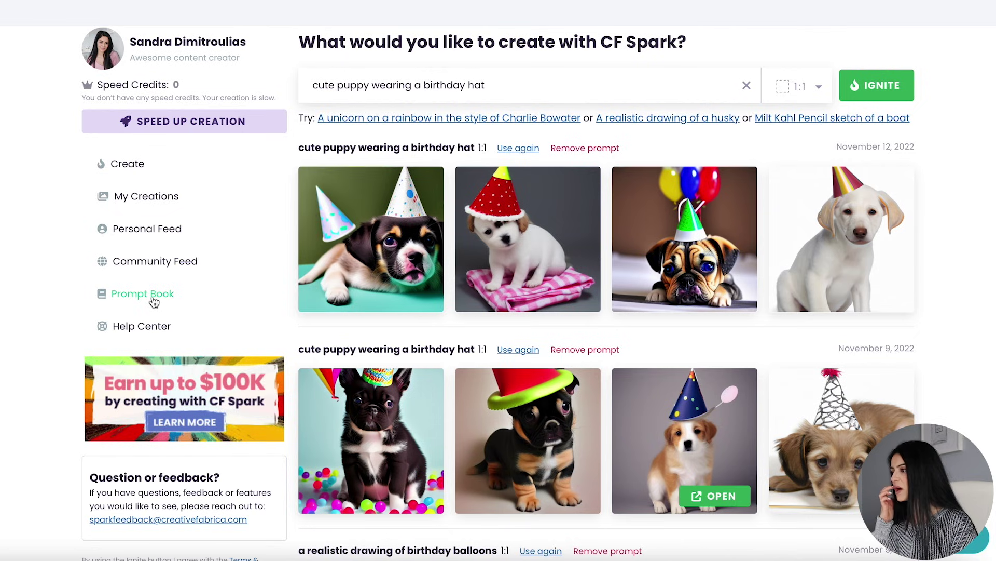
scroll(154, 302, "up", 1)
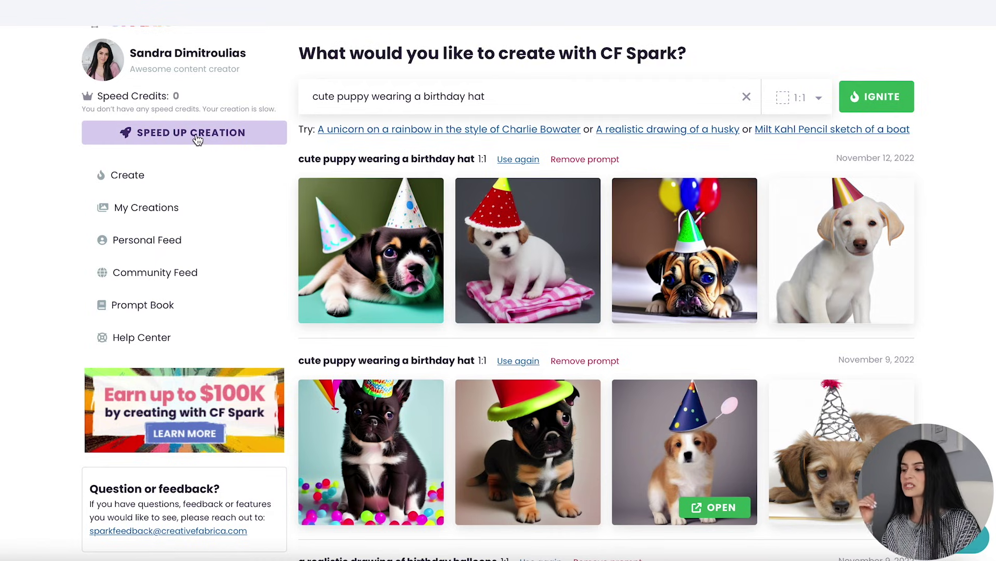
scroll(743, 485, "down", 1)
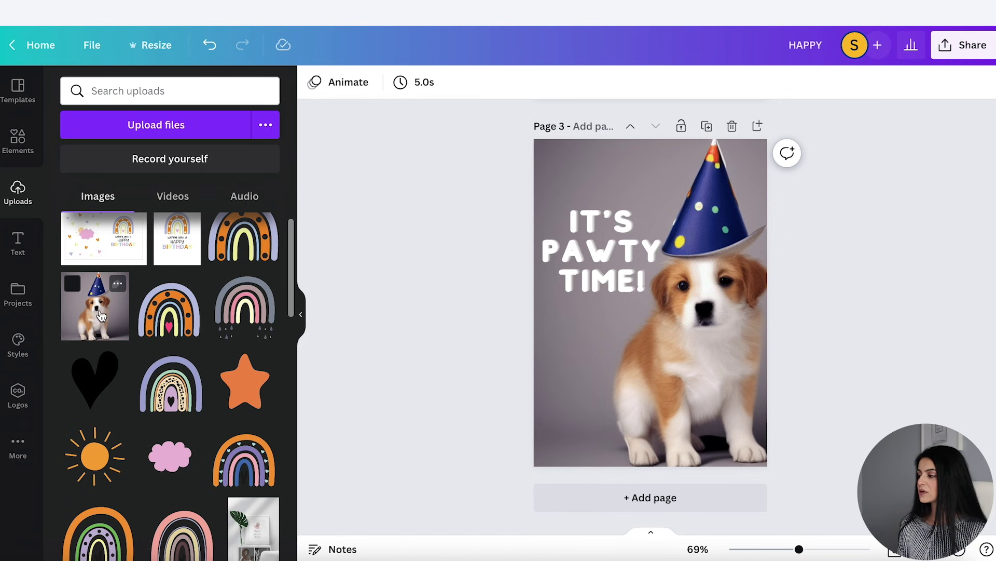
left_click(699, 358)
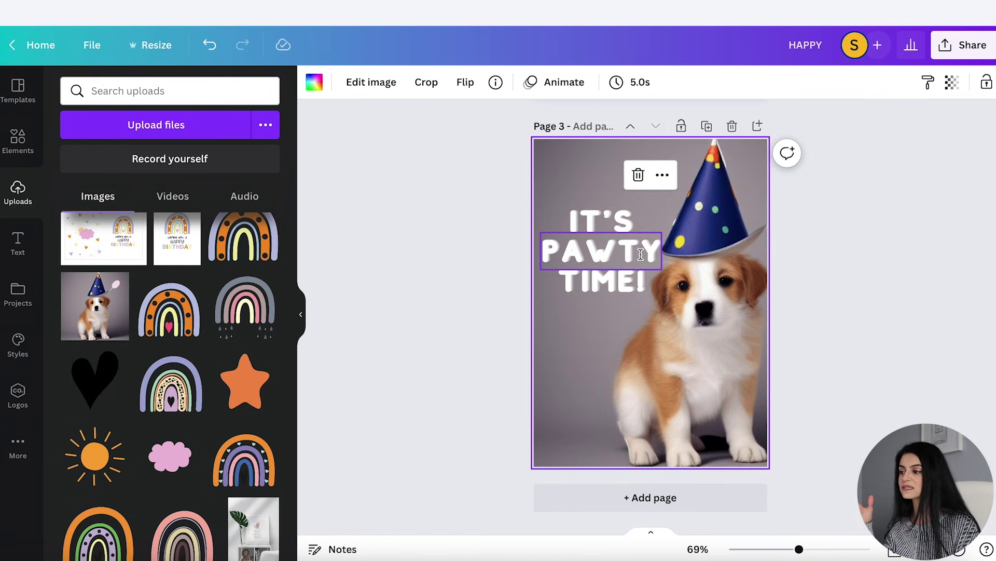
left_click(867, 293)
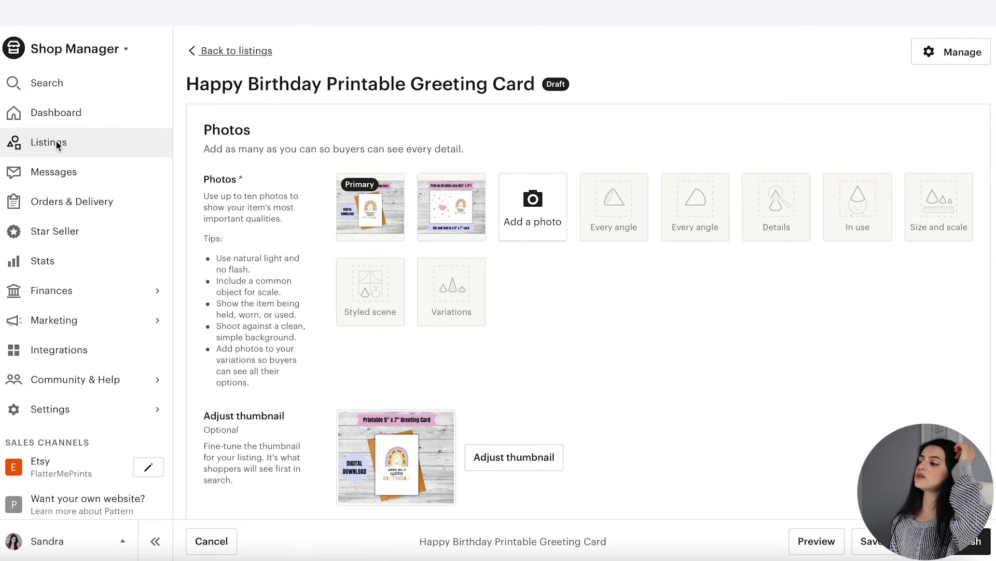
Step: Switch to the Etsy draft "Happy Birthday Printable Greeting Card" and enlarge its two mockup photos for checking
left_click(384, 211)
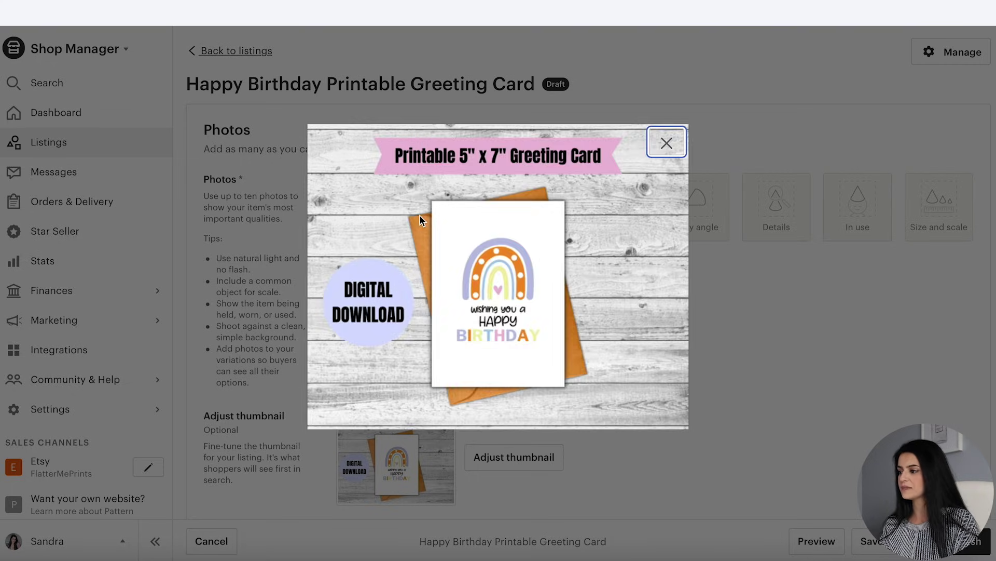
key("Escape")
left_click(465, 200)
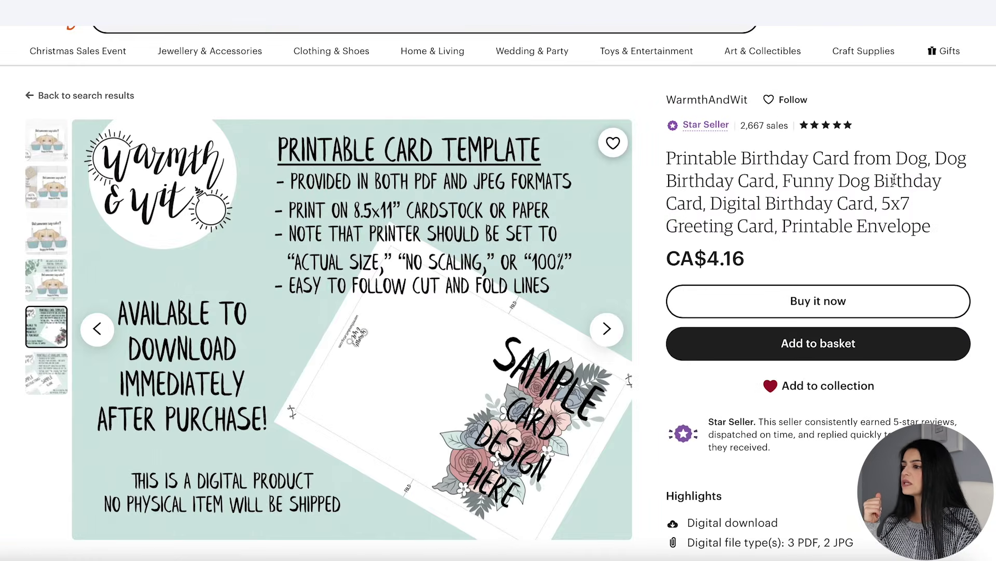
Step: Review the draft listing's title, category, renewal, type, description, tags, quantity, personalisation and digital files sections
scroll(894, 180, "down", 1)
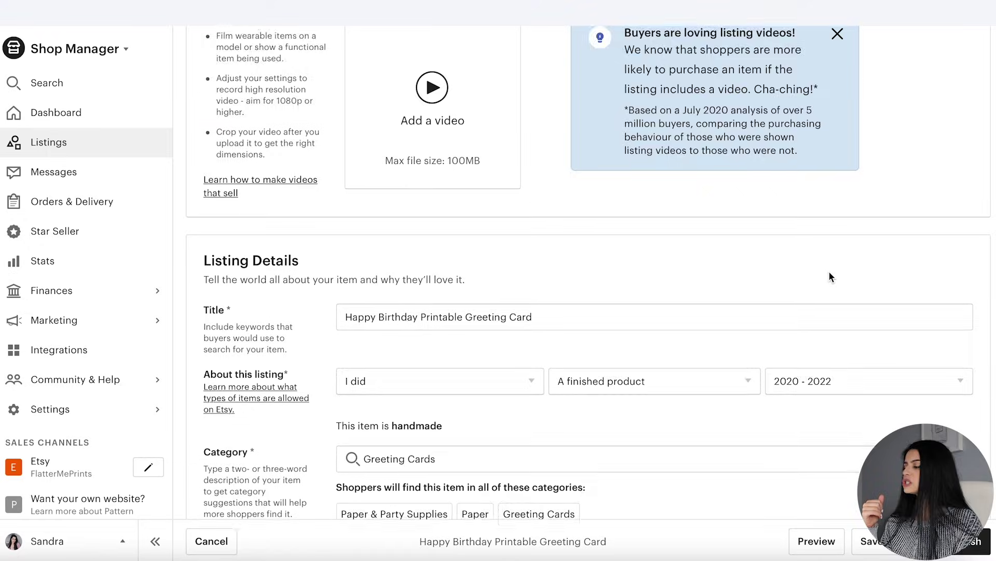
scroll(830, 274, "down", 4)
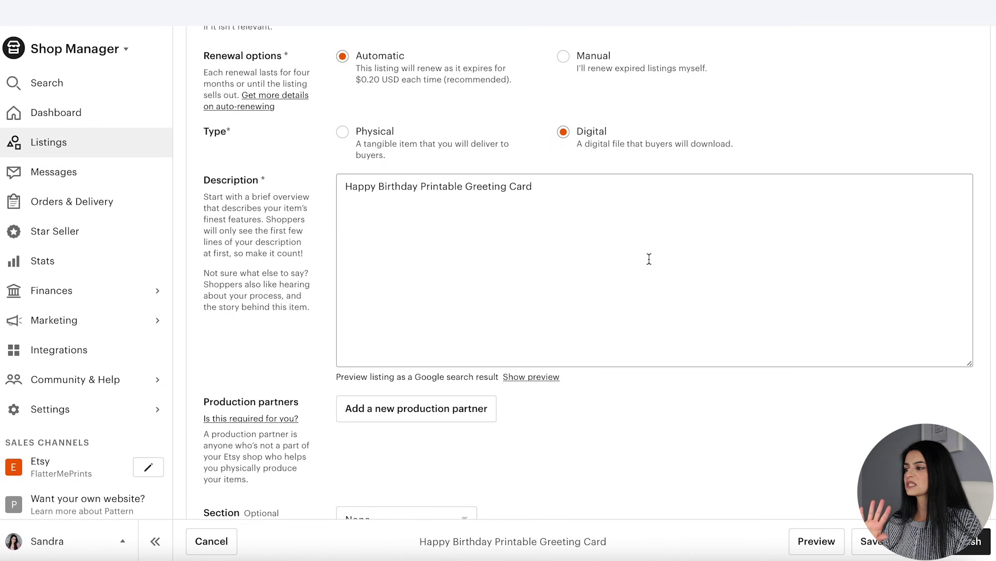
scroll(649, 259, "down", 5)
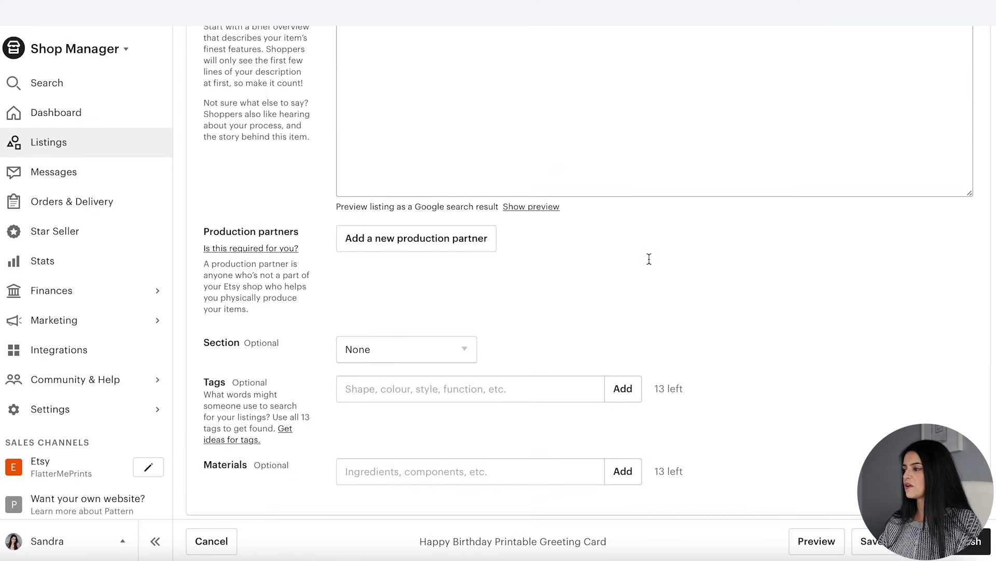
scroll(649, 258, "up", 6)
scroll(612, 239, "up", 1)
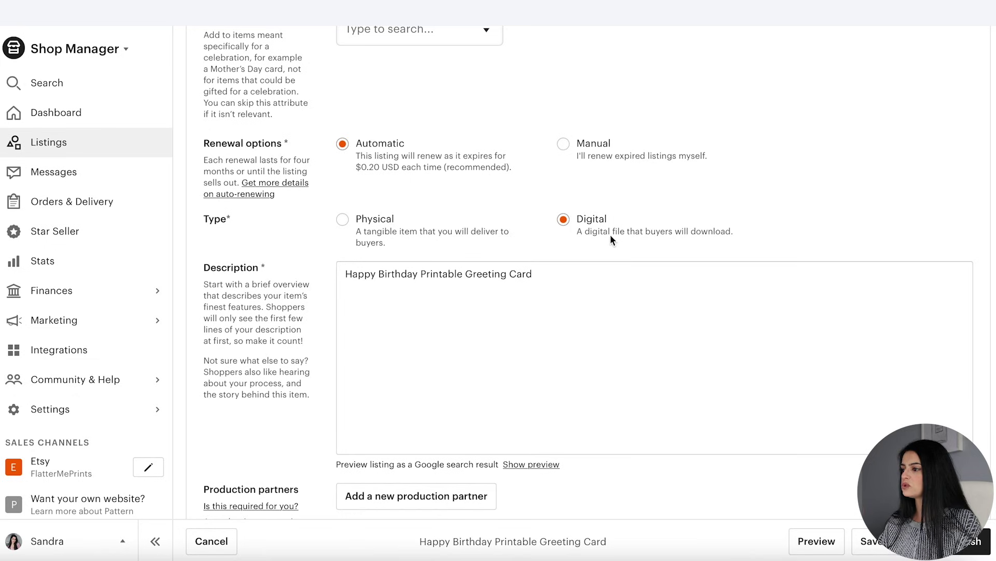
scroll(772, 338, "down", 4)
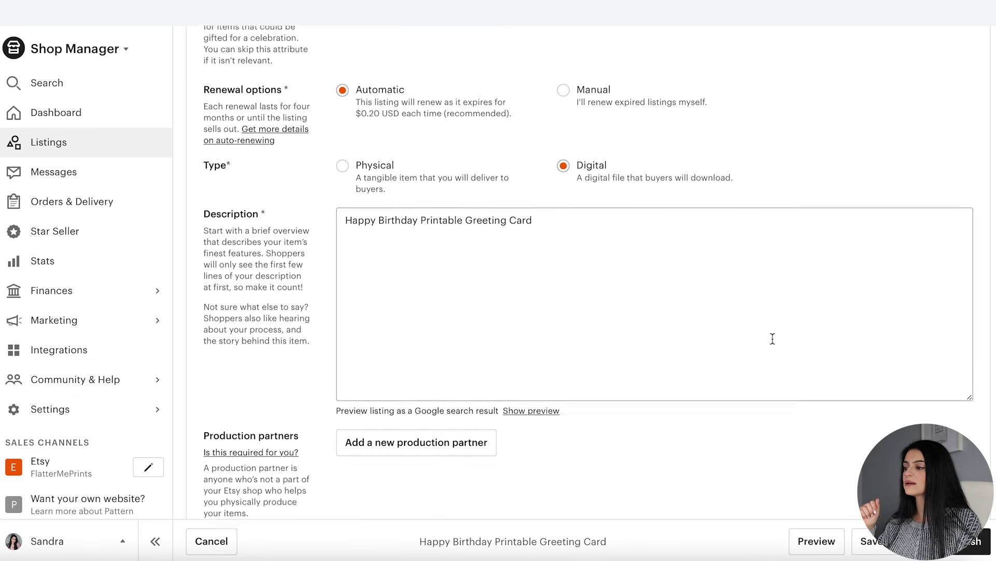
scroll(773, 340, "down", 8)
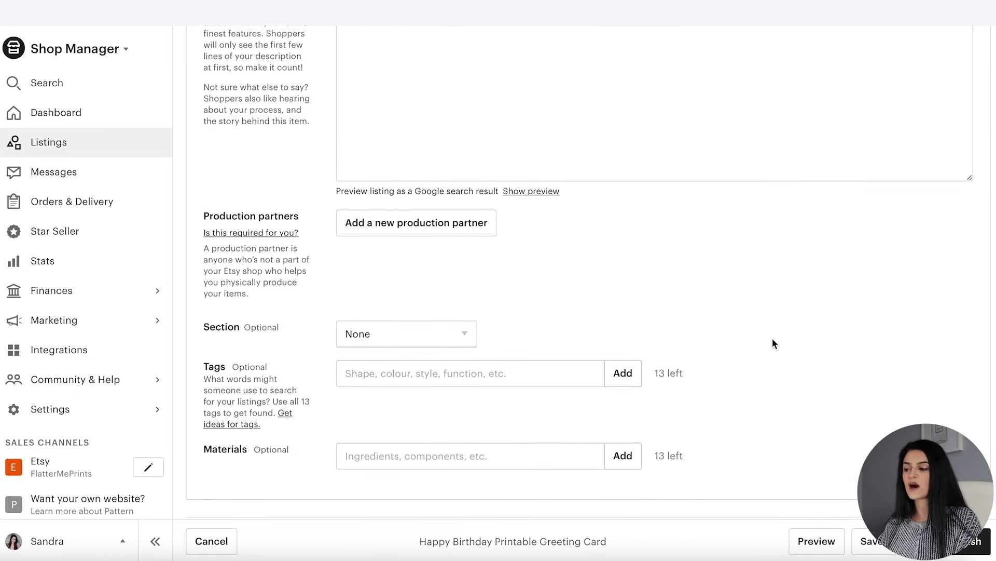
scroll(773, 340, "down", 10)
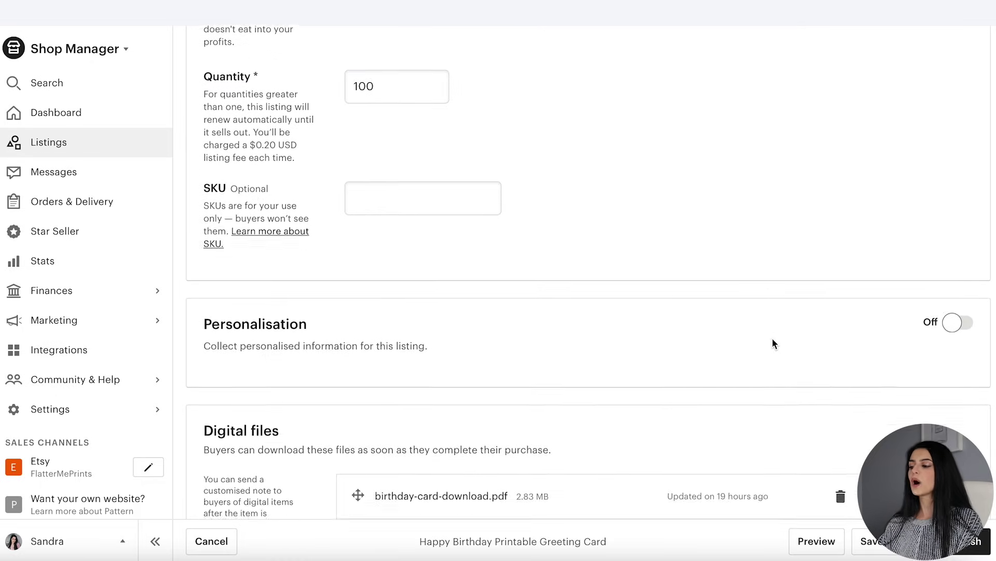